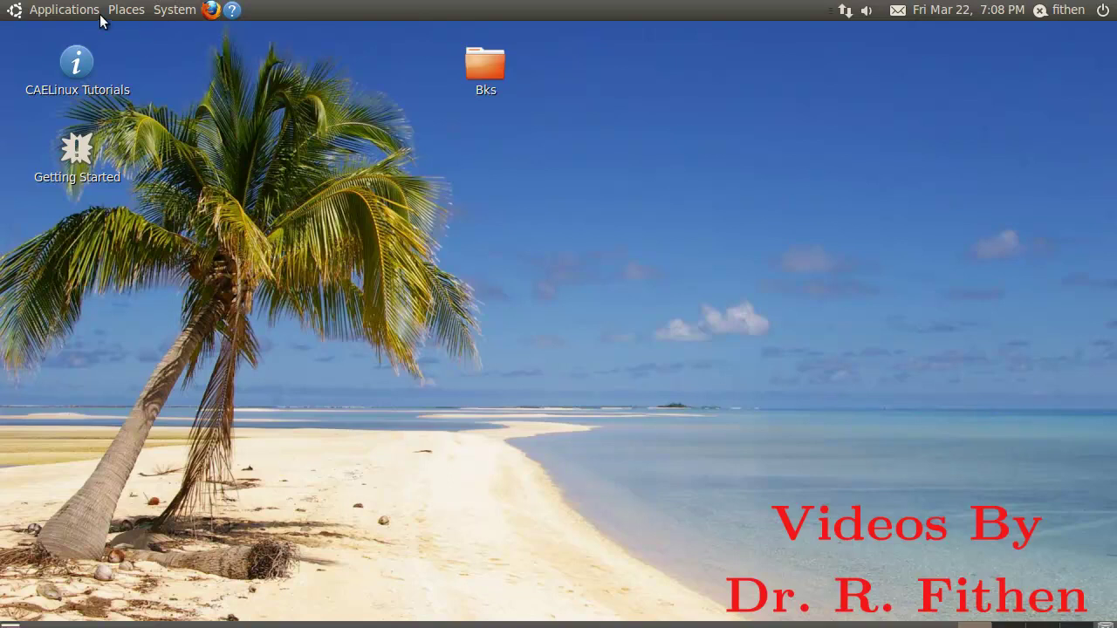
- Launch Salome-Meca 2011.2 from the CAELinux applications menu
{"action": "left_click", "coordinate": [69, 10]}
{"action": "mouse_move", "coordinate": [78, 64]}
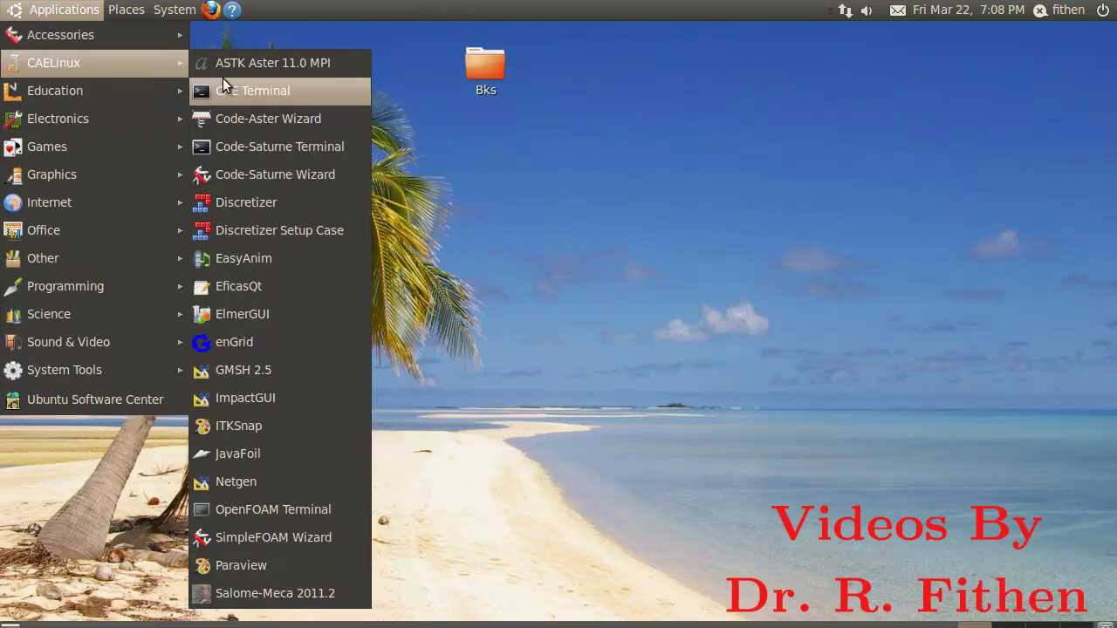
{"action": "left_click", "coordinate": [233, 604]}
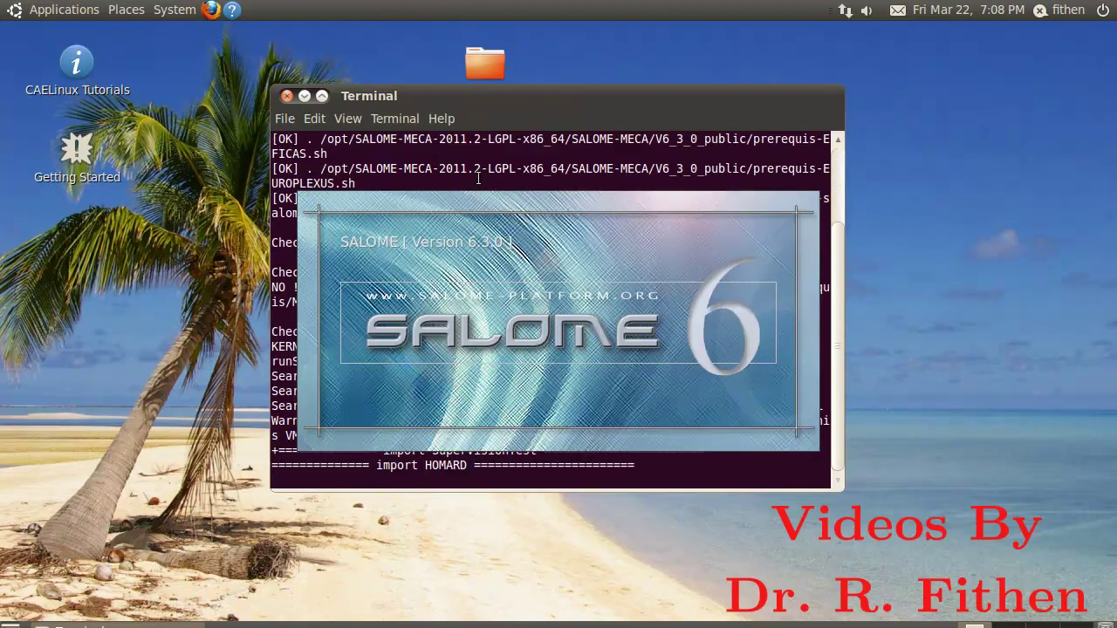
- Activate the Geometry module and close the Python Console, reopening it once via View > Windows
{"action": "left_click", "coordinate": [304, 96]}
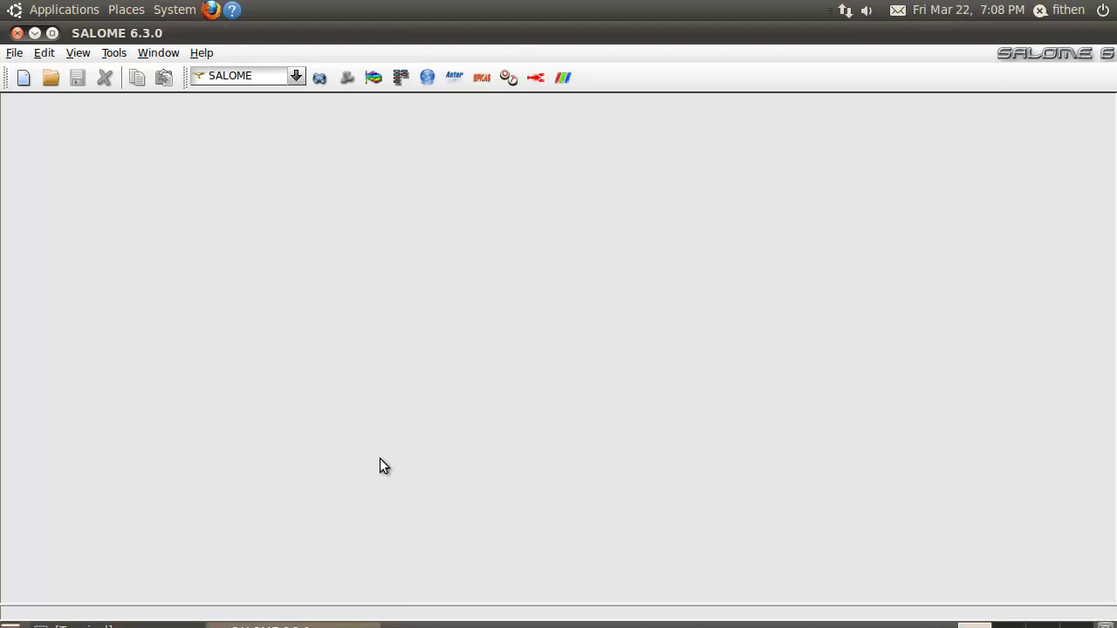
{"action": "left_click", "coordinate": [320, 79]}
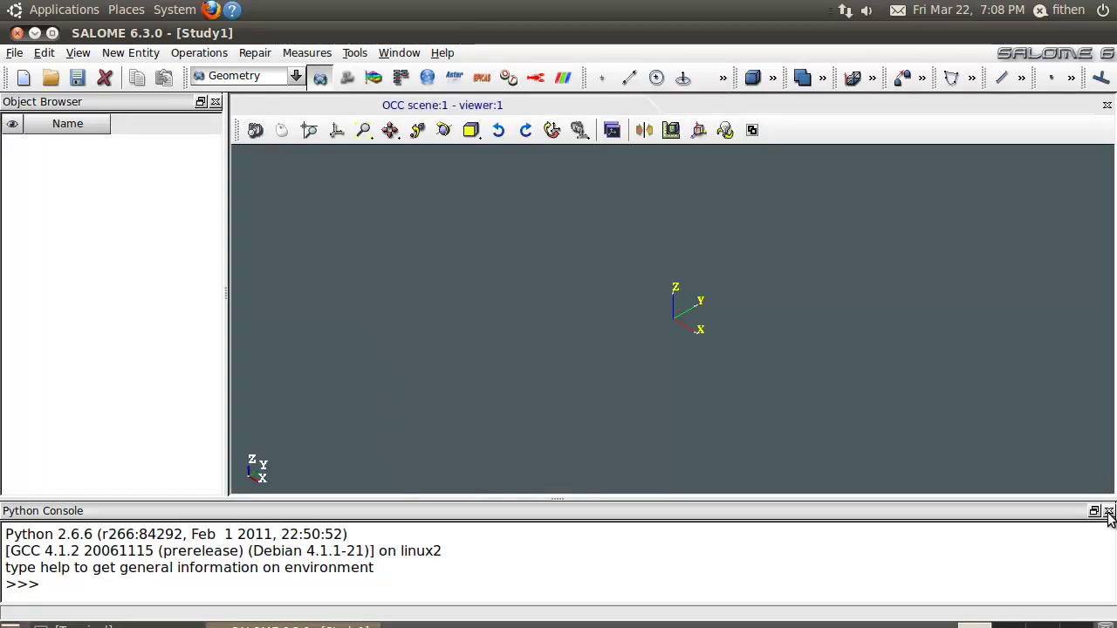
{"action": "left_click", "coordinate": [1108, 511]}
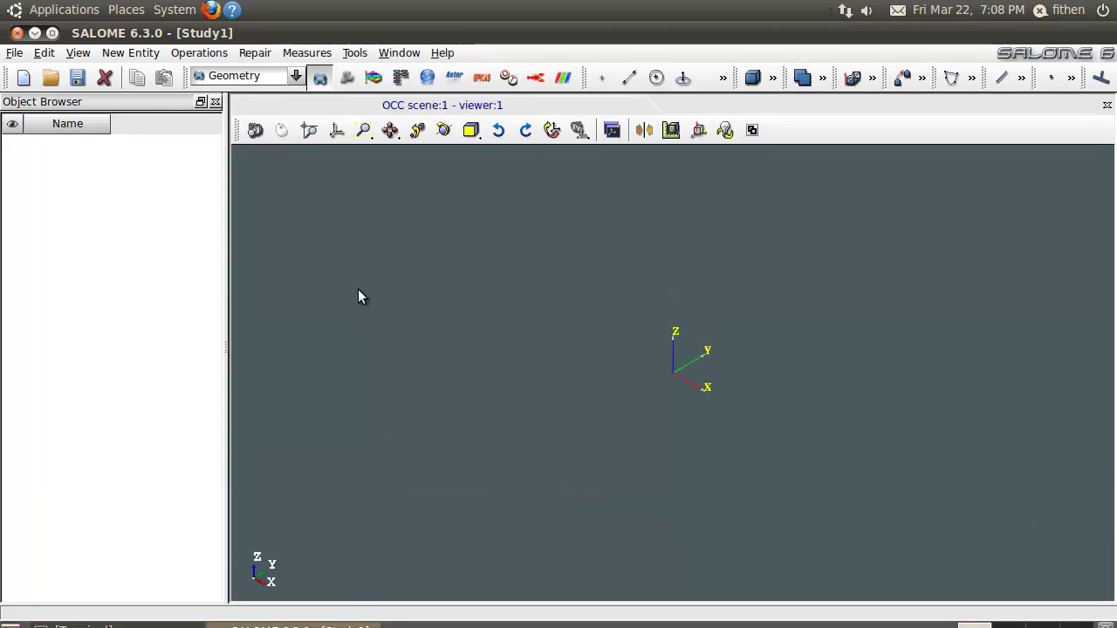
{"action": "left_click", "coordinate": [80, 53]}
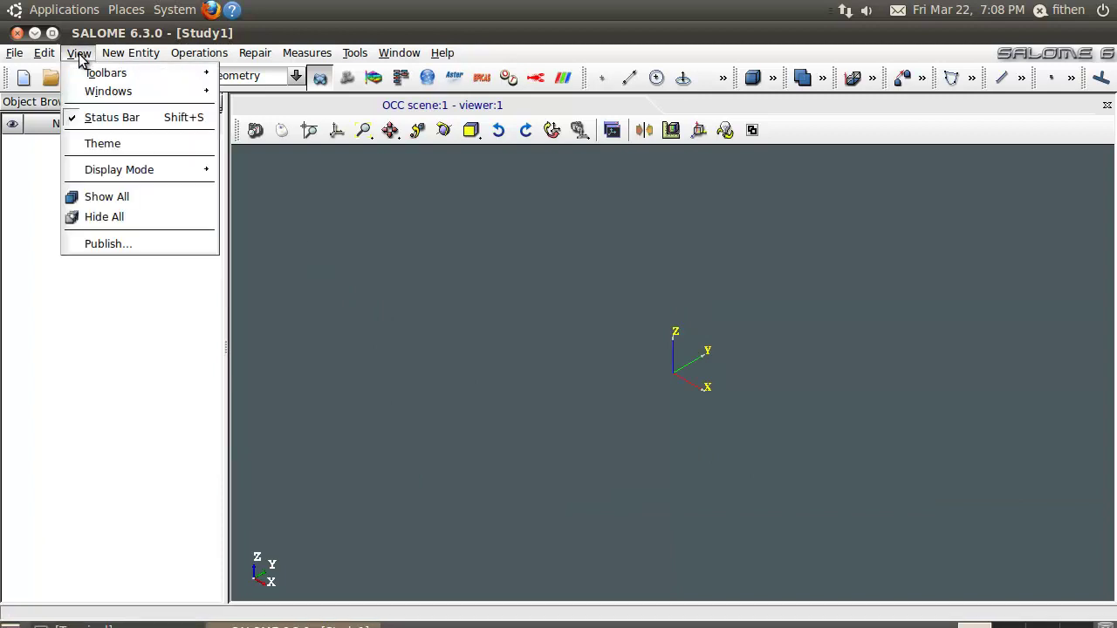
{"action": "mouse_move", "coordinate": [96, 91]}
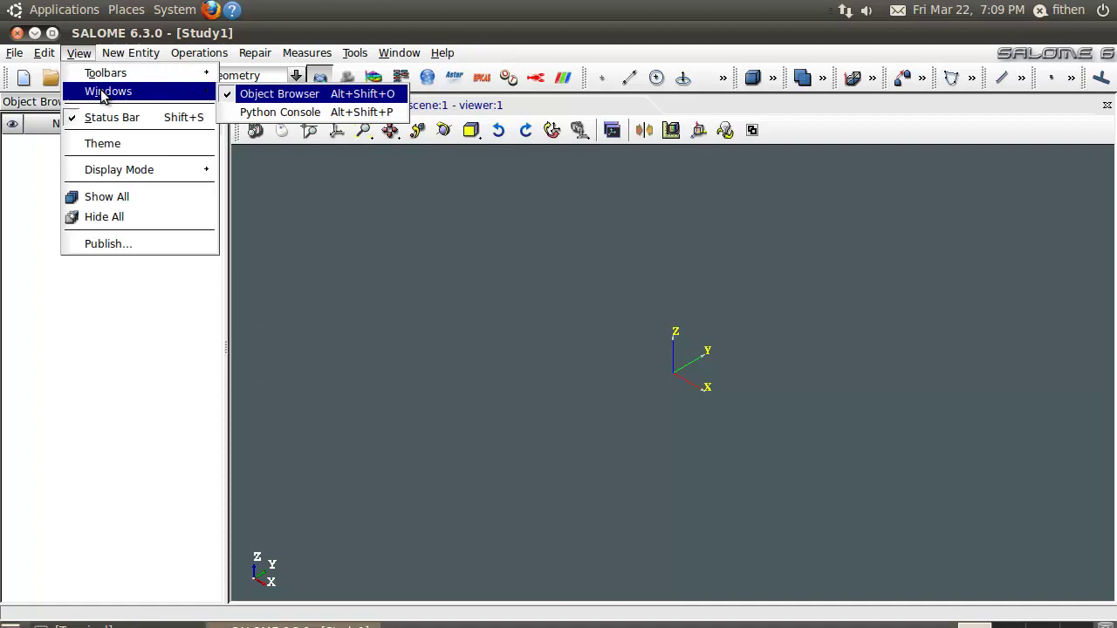
{"action": "left_click", "coordinate": [280, 112]}
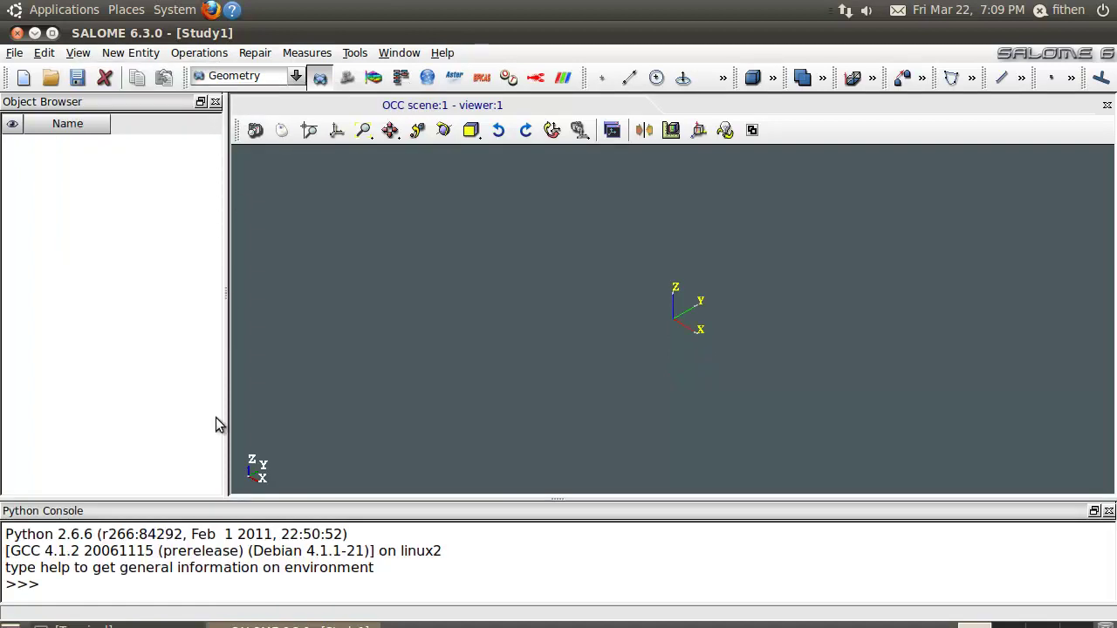
{"action": "left_click", "coordinate": [1109, 513]}
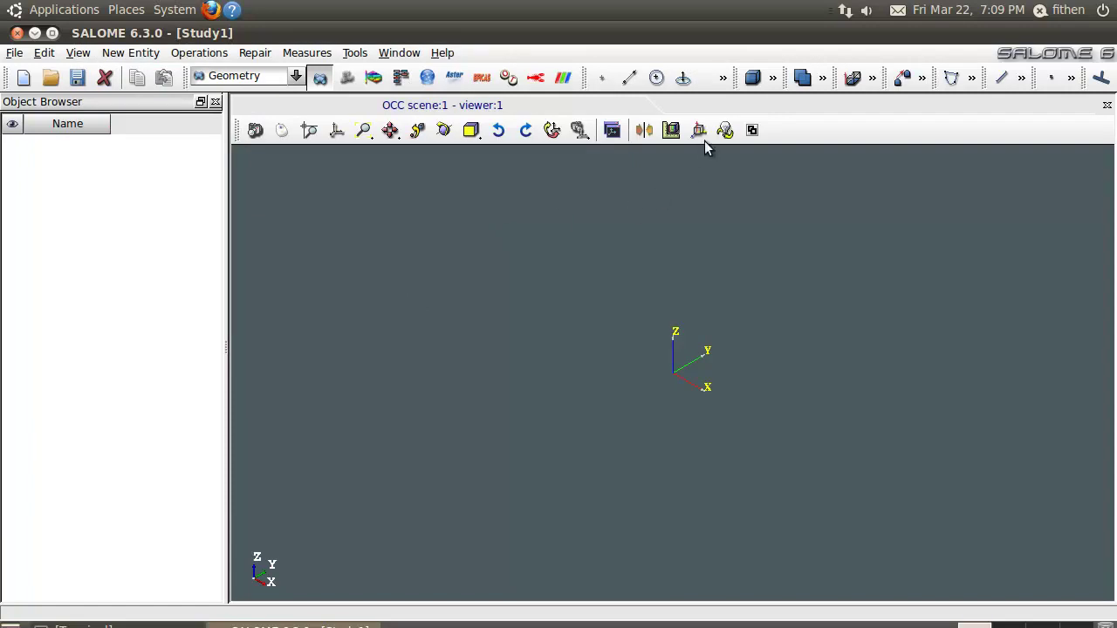
- Move the primitive, another tool group and the sketching toolbars onto a second row
{"action": "left_click_drag", "start_coordinate": [741, 78], "coordinate": [777, 108]}
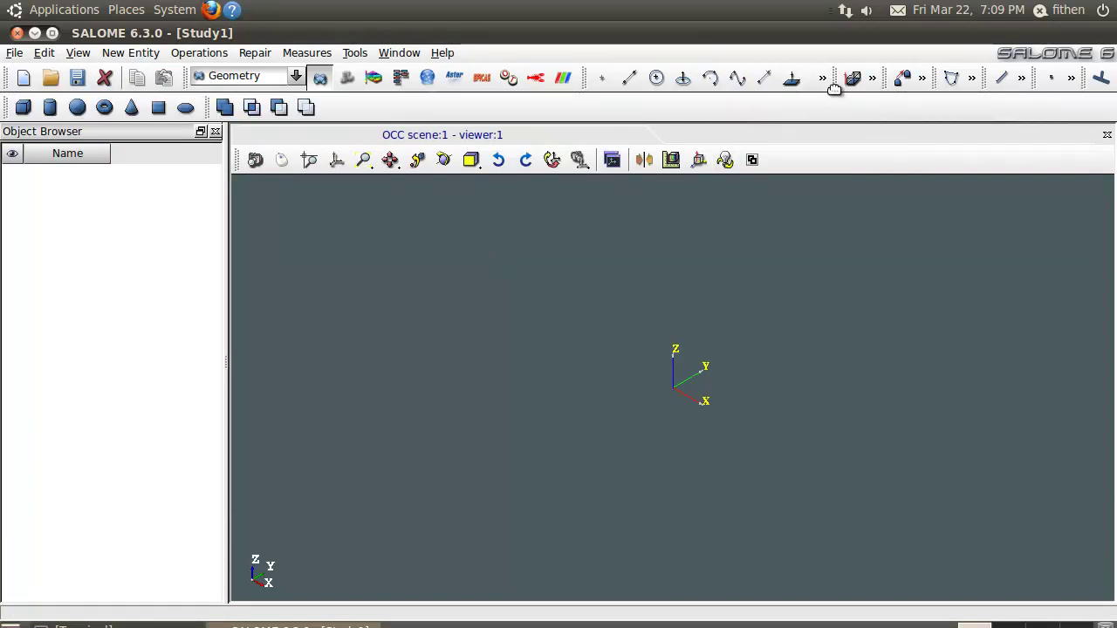
{"action": "left_click_drag", "start_coordinate": [834, 80], "coordinate": [860, 116]}
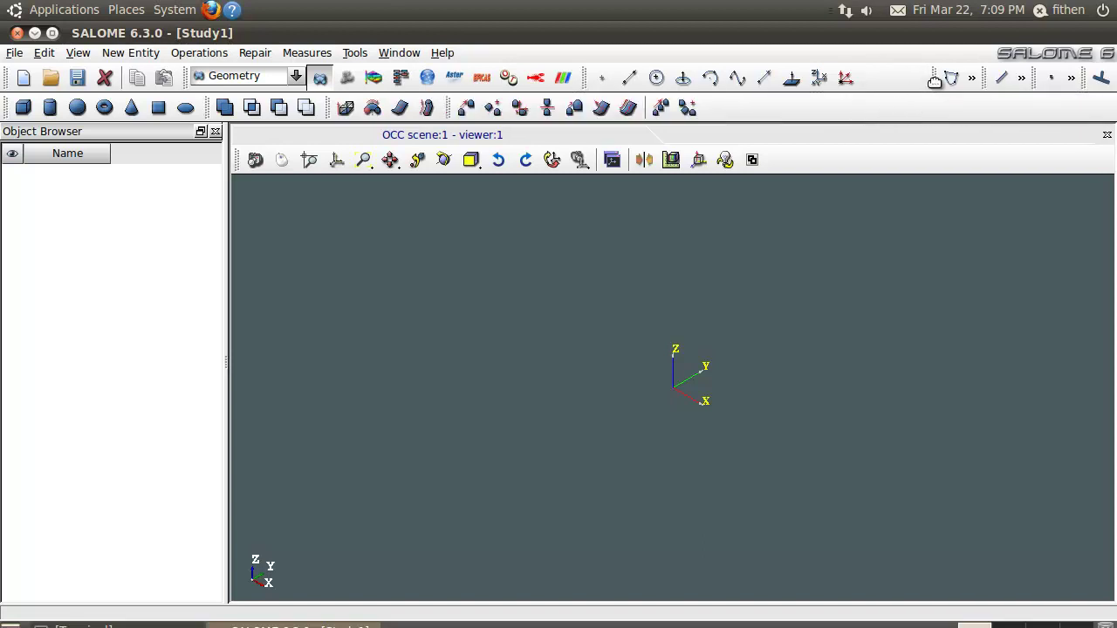
{"action": "mouse_move", "coordinate": [935, 80]}
{"action": "left_mouse_down"}
{"action": "mouse_move", "coordinate": [872, 110]}
{"action": "mouse_move", "coordinate": [972, 94]}
{"action": "mouse_move", "coordinate": [716, 118]}
{"action": "left_mouse_up"}
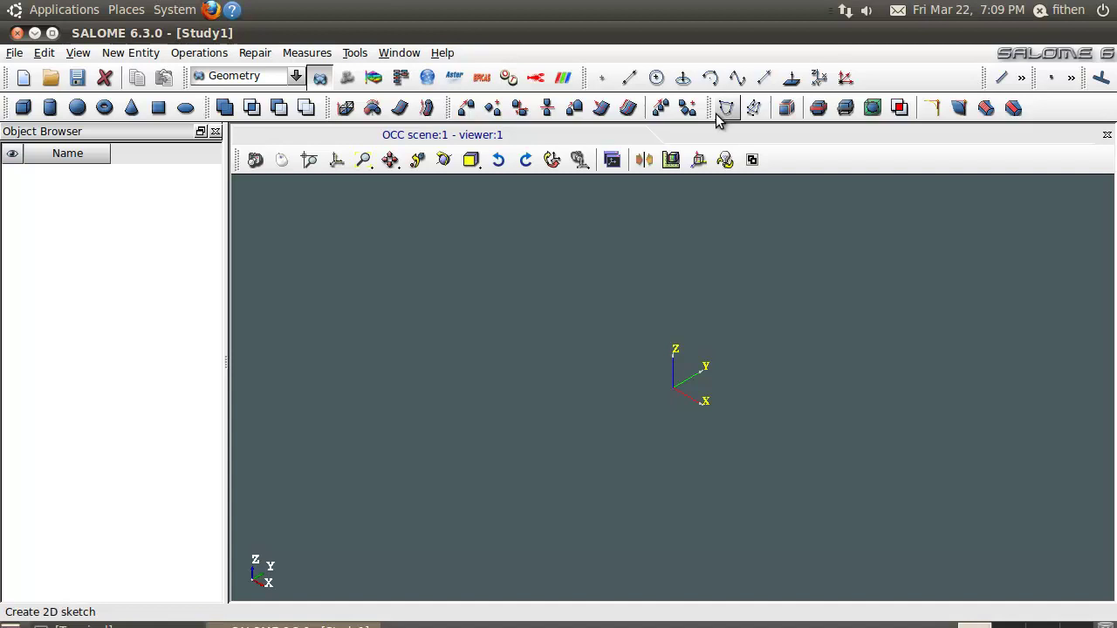
- Create Box_1 with Dx 330, Dy 300 and Dz 220
{"action": "left_click", "coordinate": [23, 107]}
{"action": "left_click_drag", "start_coordinate": [533, 162], "coordinate": [232, 283]}
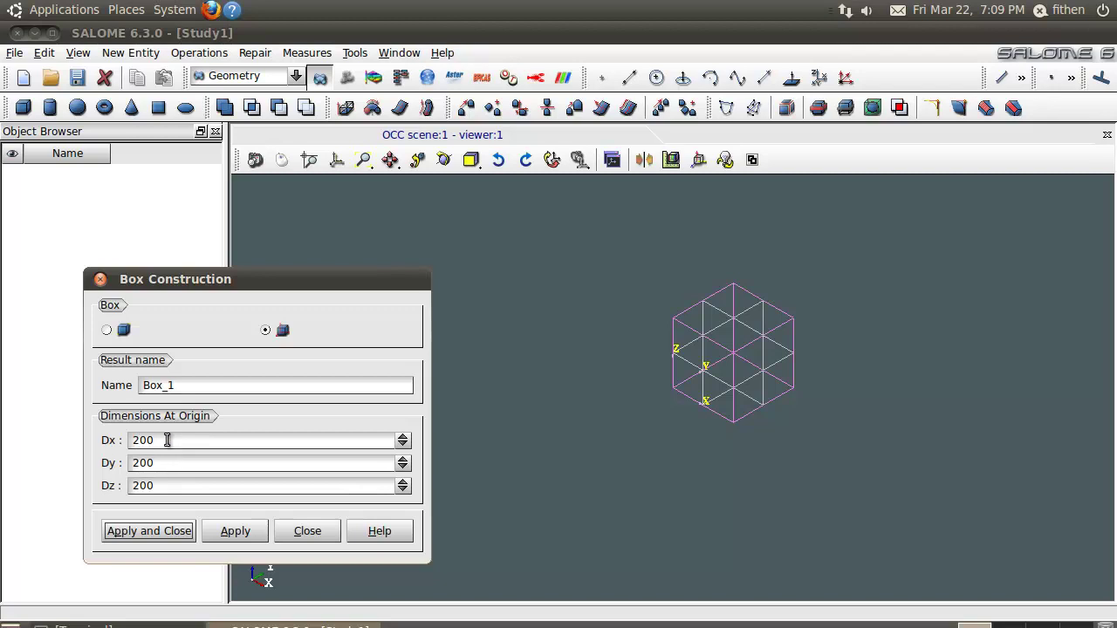
{"action": "scroll", "coordinate": [184, 440], "scroll_direction": "up", "scroll_amount": 9}
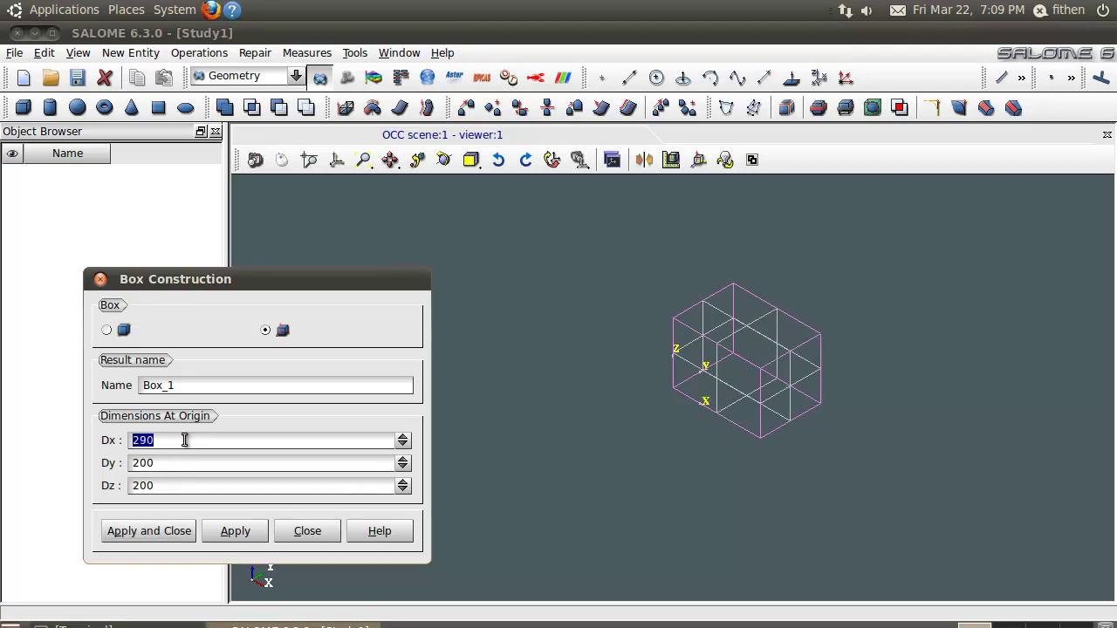
{"action": "scroll", "coordinate": [184, 440], "scroll_direction": "up", "scroll_amount": 8}
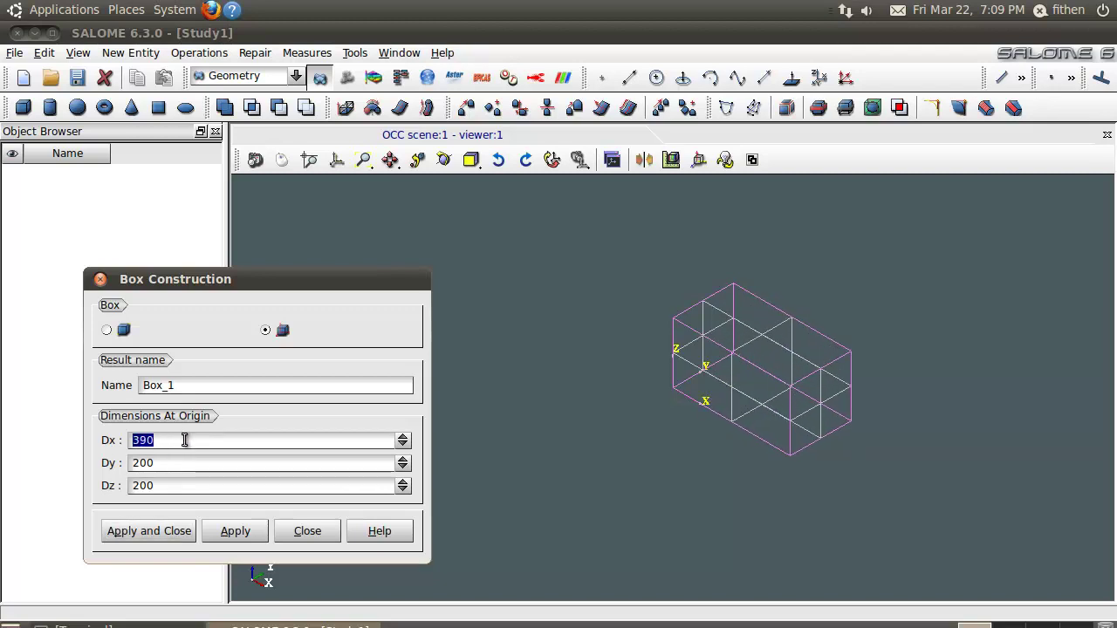
{"action": "scroll", "coordinate": [184, 440], "scroll_direction": "down", "scroll_amount": 4}
{"action": "scroll", "coordinate": [179, 463], "scroll_direction": "up", "scroll_amount": 10}
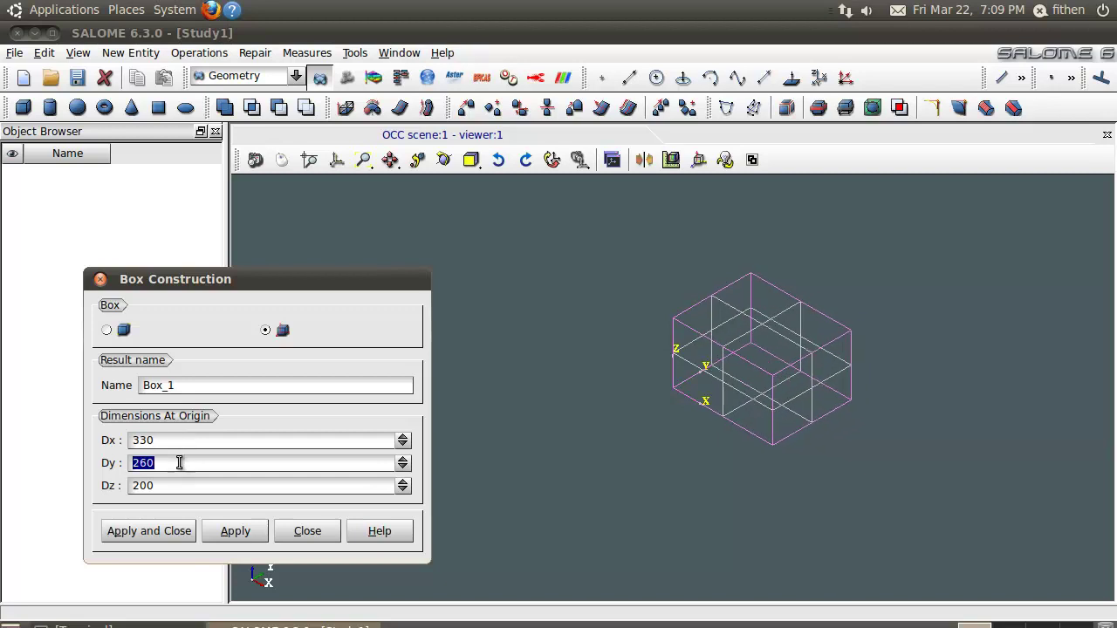
{"action": "scroll", "coordinate": [183, 485], "scroll_direction": "down", "scroll_amount": 2}
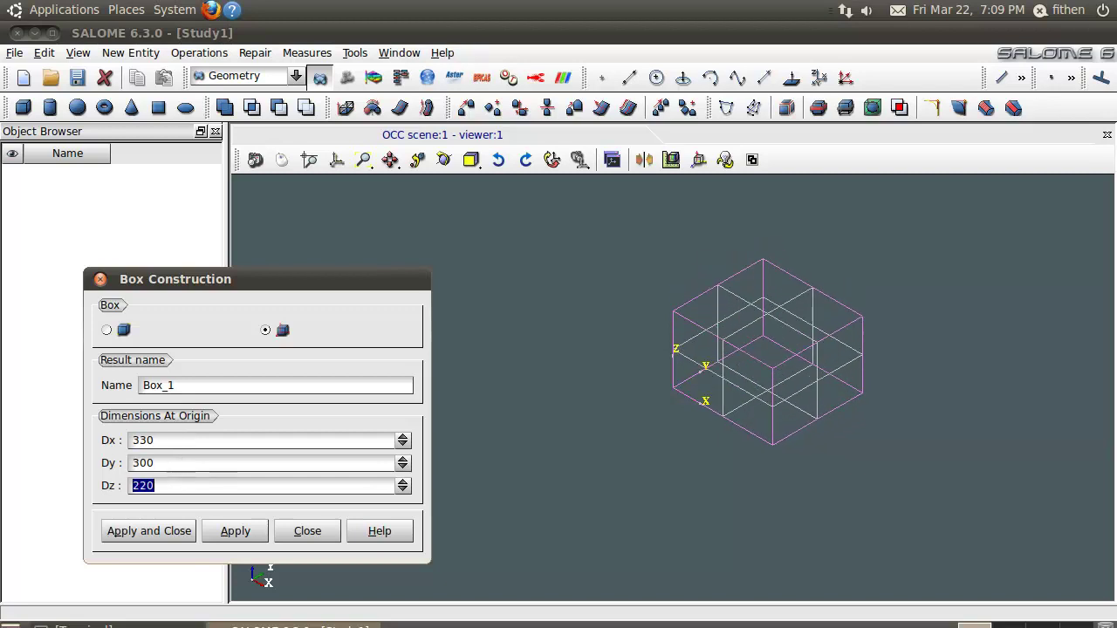
{"action": "left_click", "coordinate": [167, 532]}
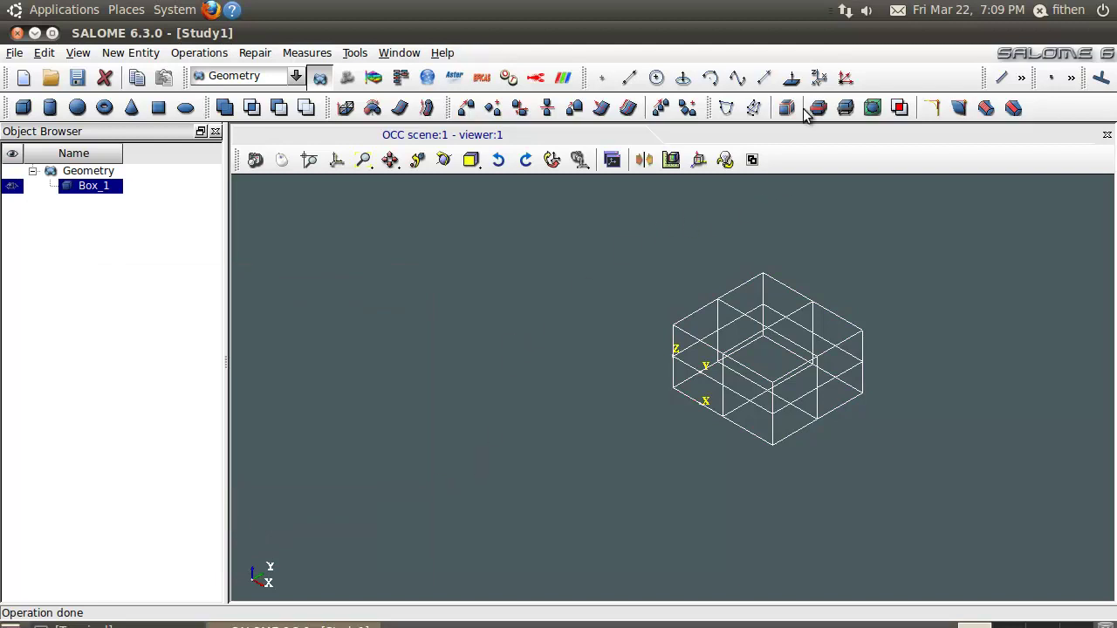
- Fillet one top edge of Box_1 at radius 55 into Fillet_1, then hide Box_1
{"action": "left_click", "coordinate": [986, 108]}
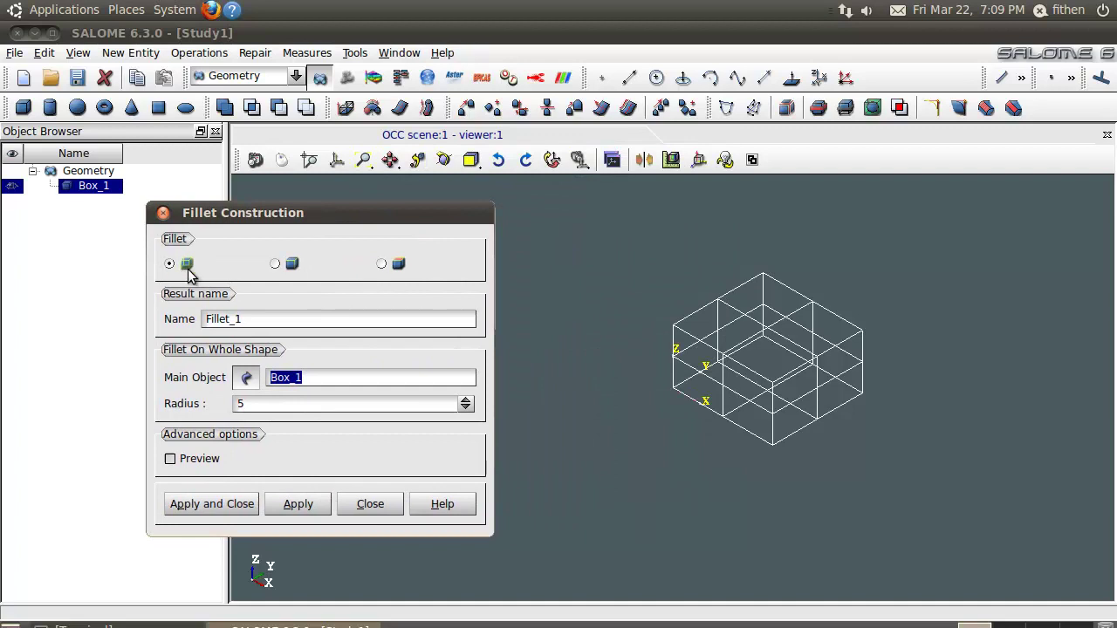
{"action": "left_click", "coordinate": [275, 264]}
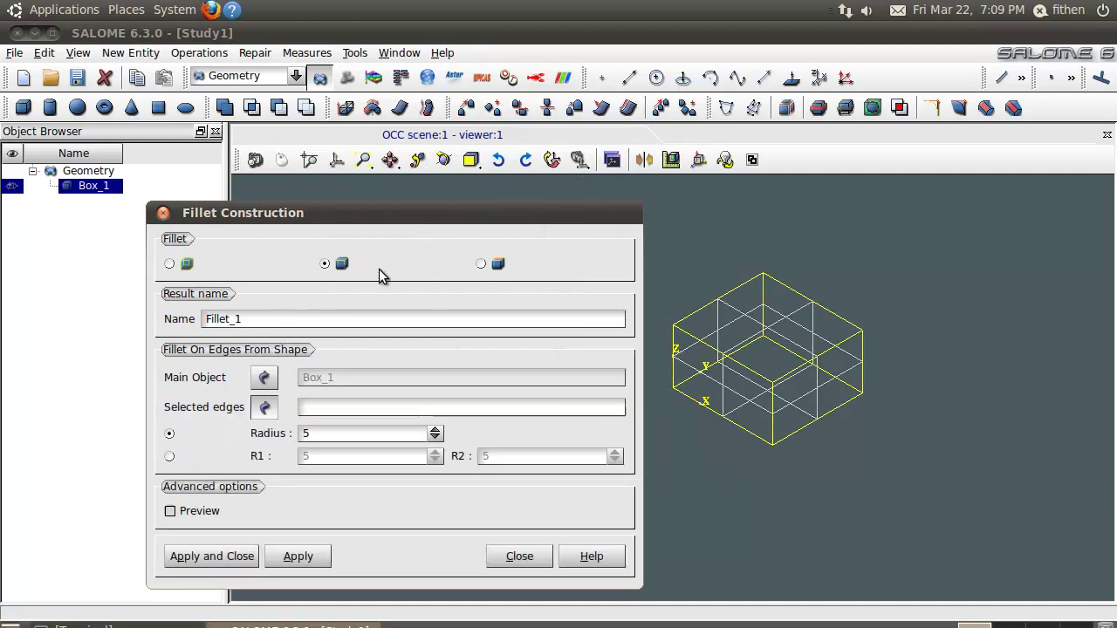
{"action": "left_click", "coordinate": [480, 263]}
{"action": "left_click", "coordinate": [763, 334]}
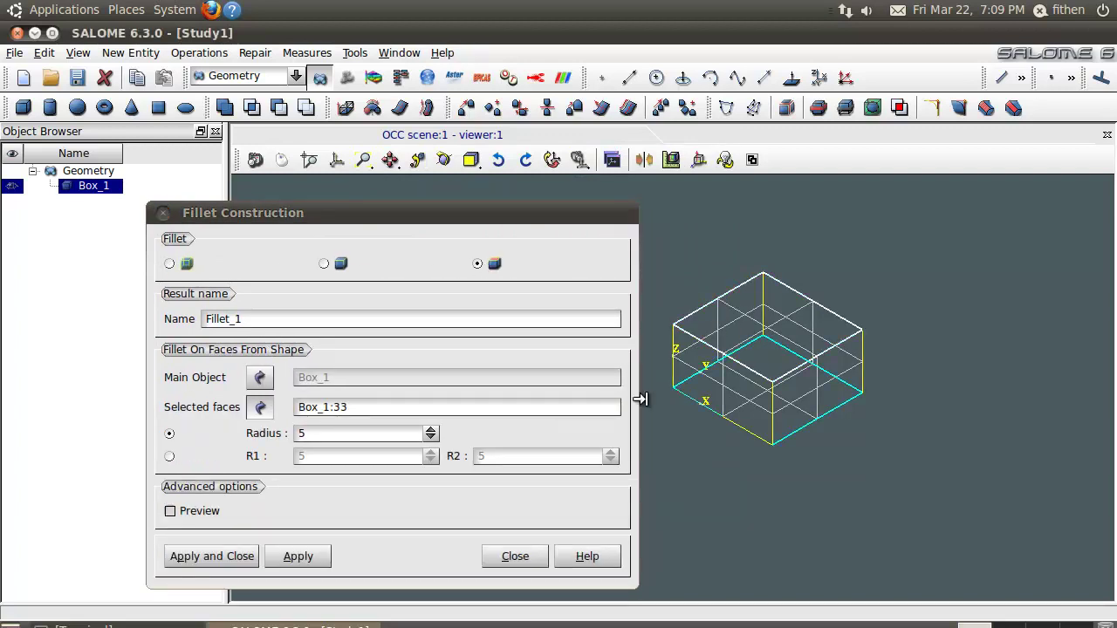
{"action": "left_click", "coordinate": [210, 510]}
{"action": "scroll", "coordinate": [397, 439], "scroll_direction": "down", "scroll_amount": 2}
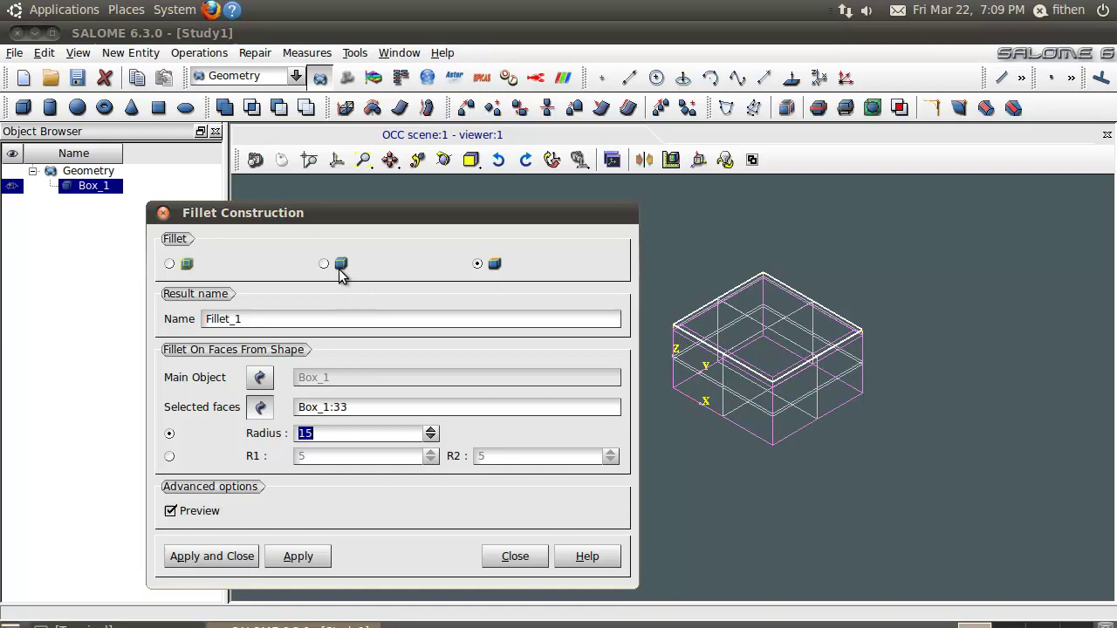
{"action": "left_click", "coordinate": [330, 263]}
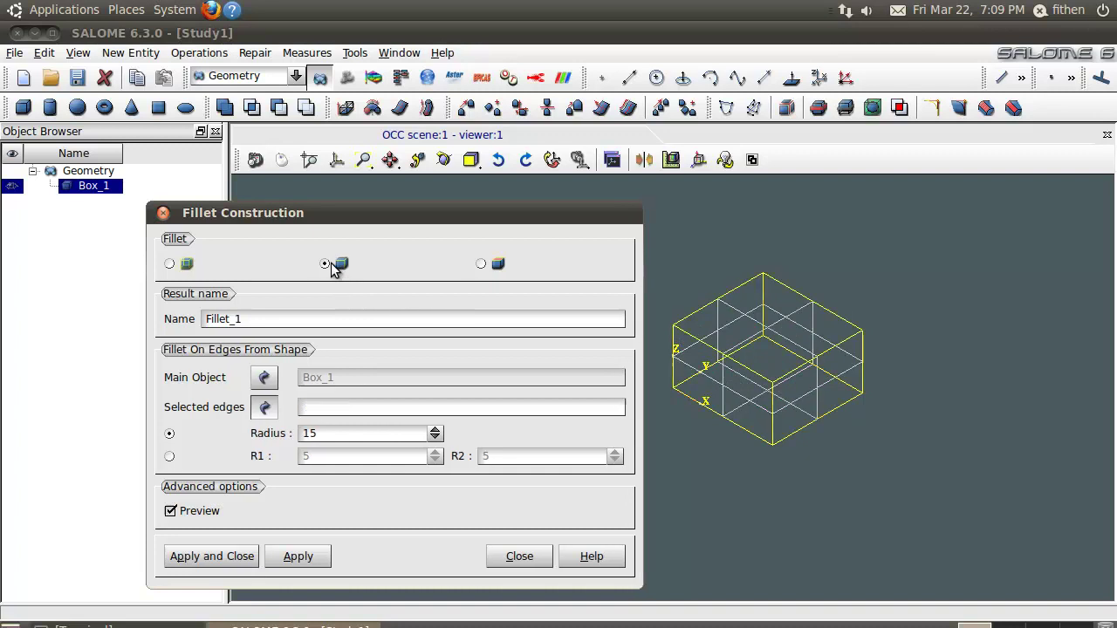
{"action": "left_click", "coordinate": [800, 367]}
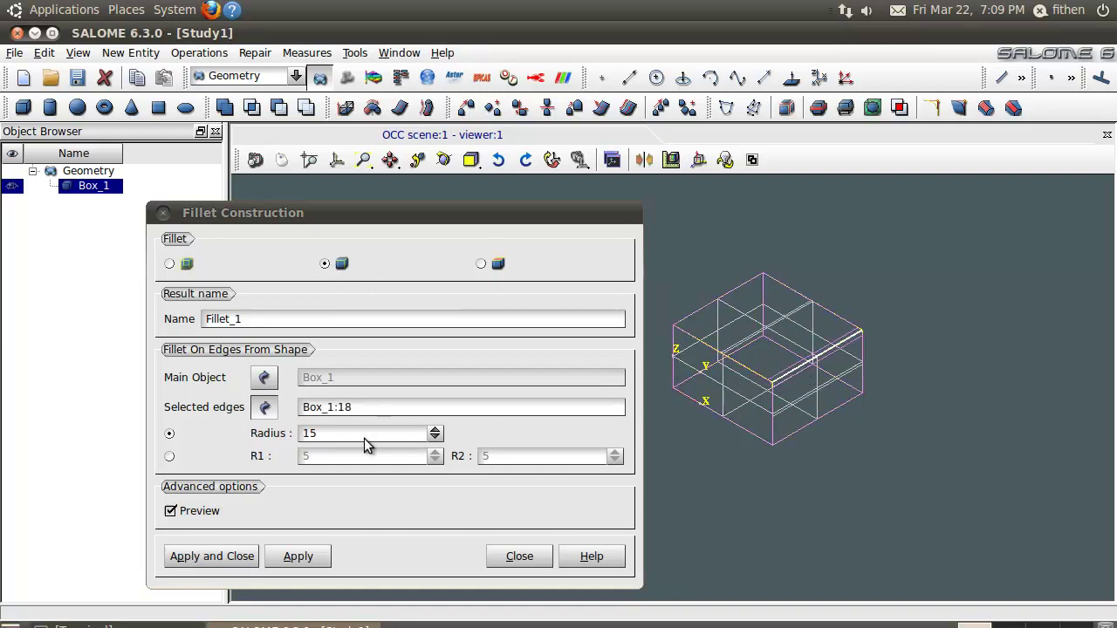
{"action": "scroll", "coordinate": [347, 434], "scroll_direction": "up", "scroll_amount": 4}
{"action": "left_click", "coordinate": [241, 555]}
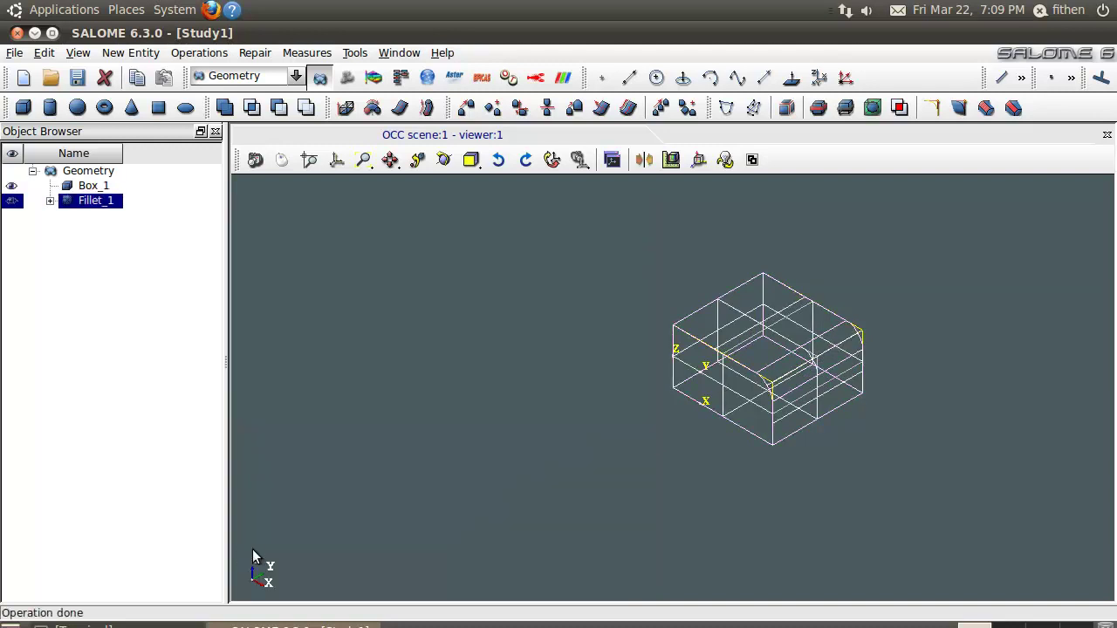
{"action": "left_click", "coordinate": [11, 186]}
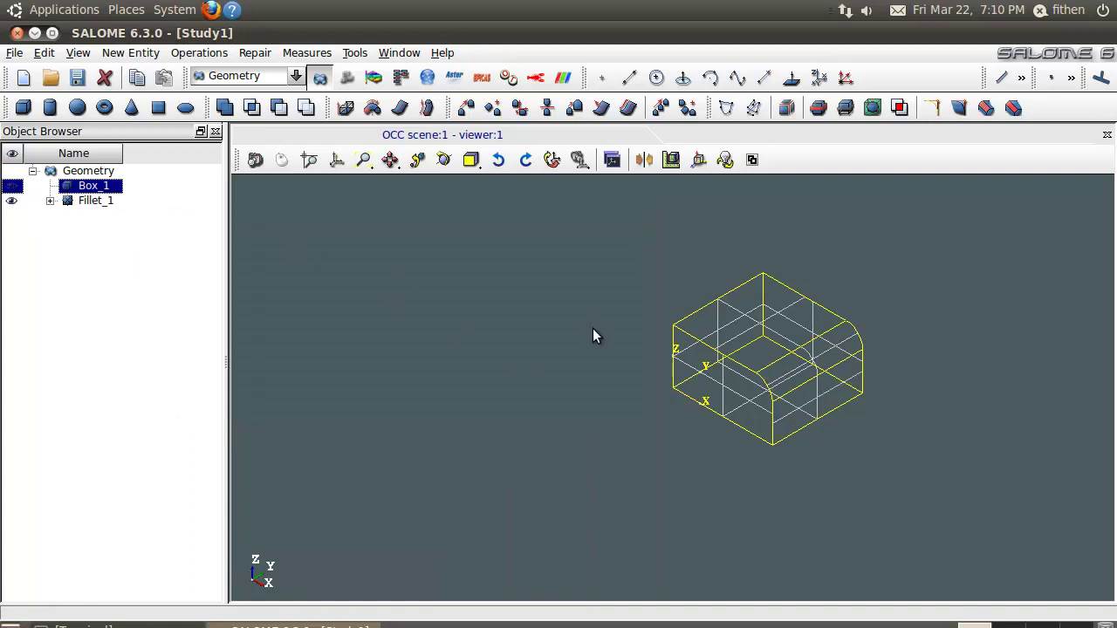
- Briefly reshow and re-hide Box_1, then pan, zoom and rotate to enlarge Fillet_1
{"action": "left_click", "coordinate": [9, 190]}
{"action": "left_click", "coordinate": [10, 190]}
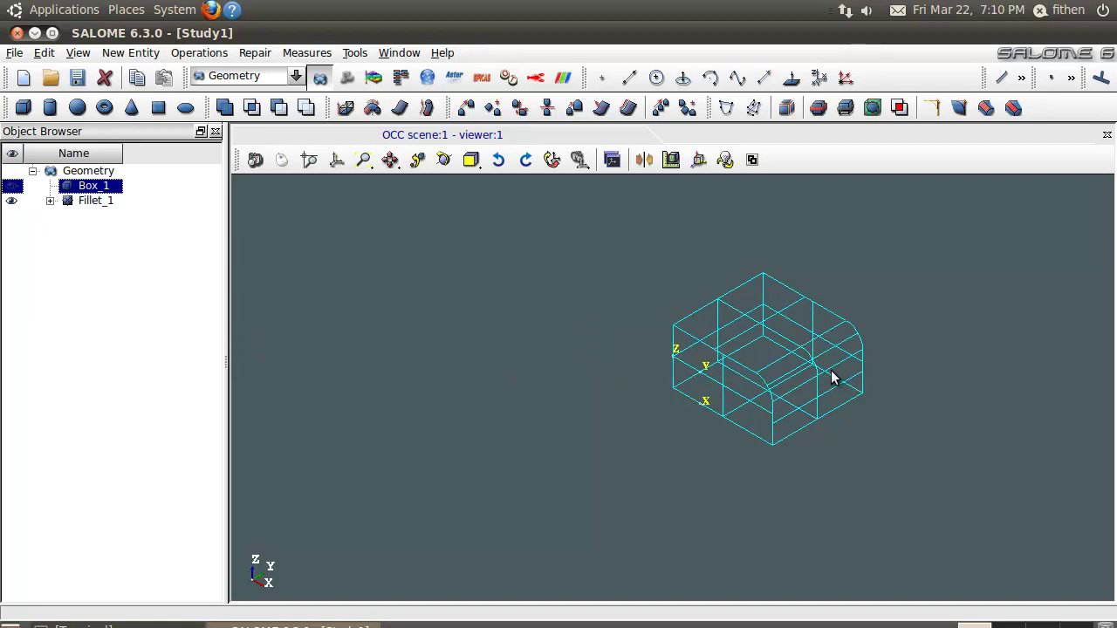
{"action": "middle_click_drag", "start_coordinate": [831, 377], "coordinate": [707, 394], "text": "ctrl"}
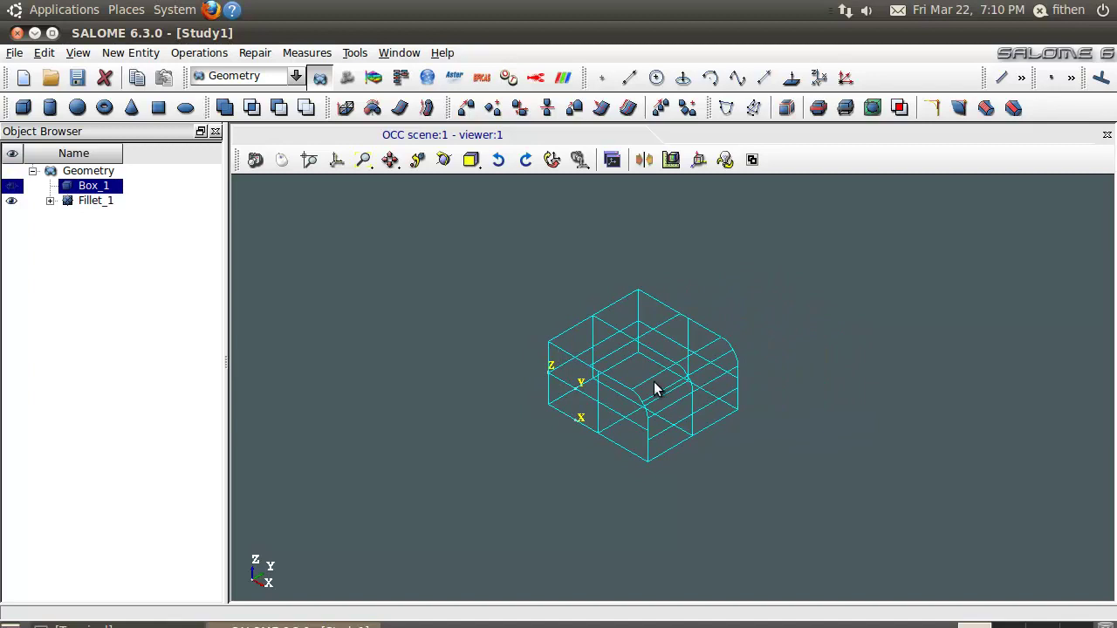
{"action": "left_click_drag", "start_coordinate": [656, 388], "coordinate": [652, 417], "text": "ctrl"}
{"action": "right_click_drag", "start_coordinate": [716, 369], "coordinate": [686, 369], "text": "ctrl"}
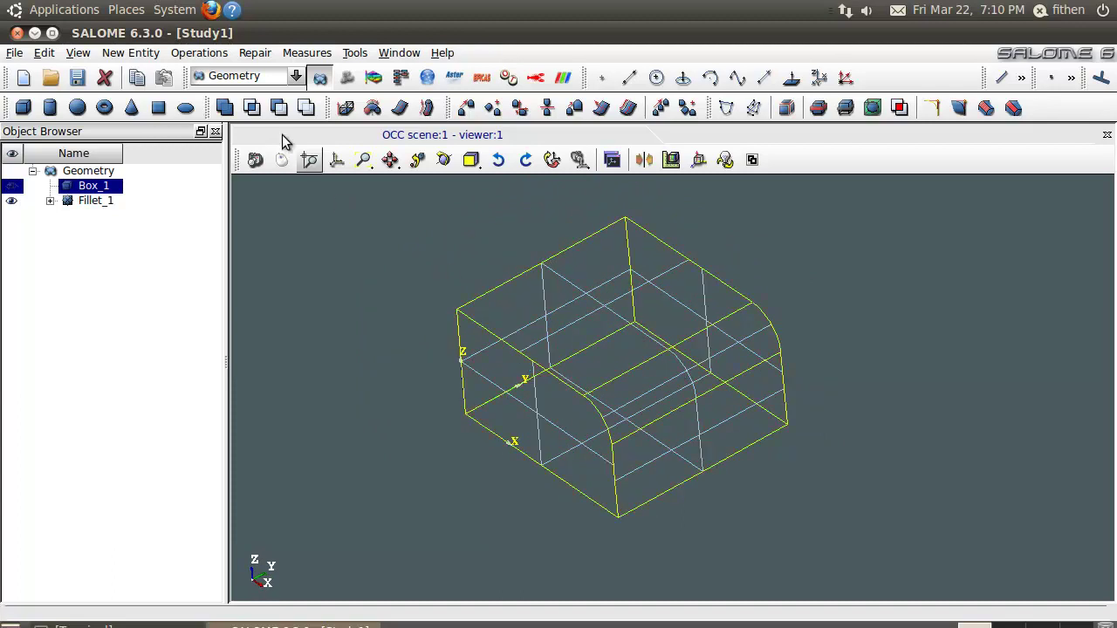
- Switch the viewer from wireframe to shaded display and rotate the model
{"action": "left_click", "coordinate": [78, 53]}
{"action": "mouse_move", "coordinate": [170, 179]}
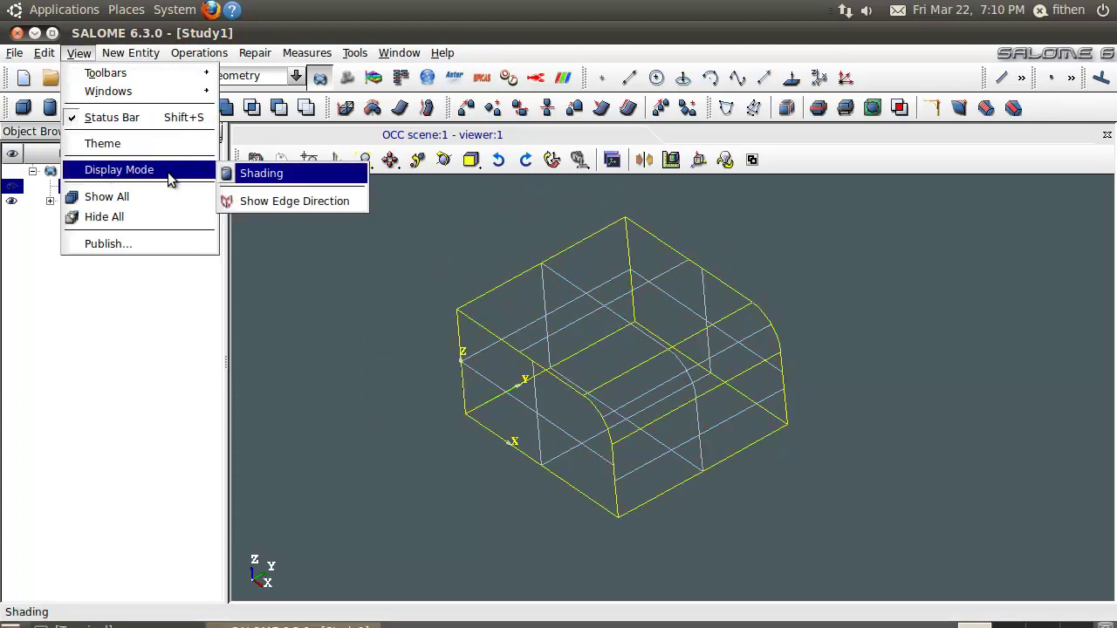
{"action": "left_click", "coordinate": [265, 178]}
{"action": "right_click_drag", "start_coordinate": [511, 365], "coordinate": [615, 352], "text": "ctrl"}
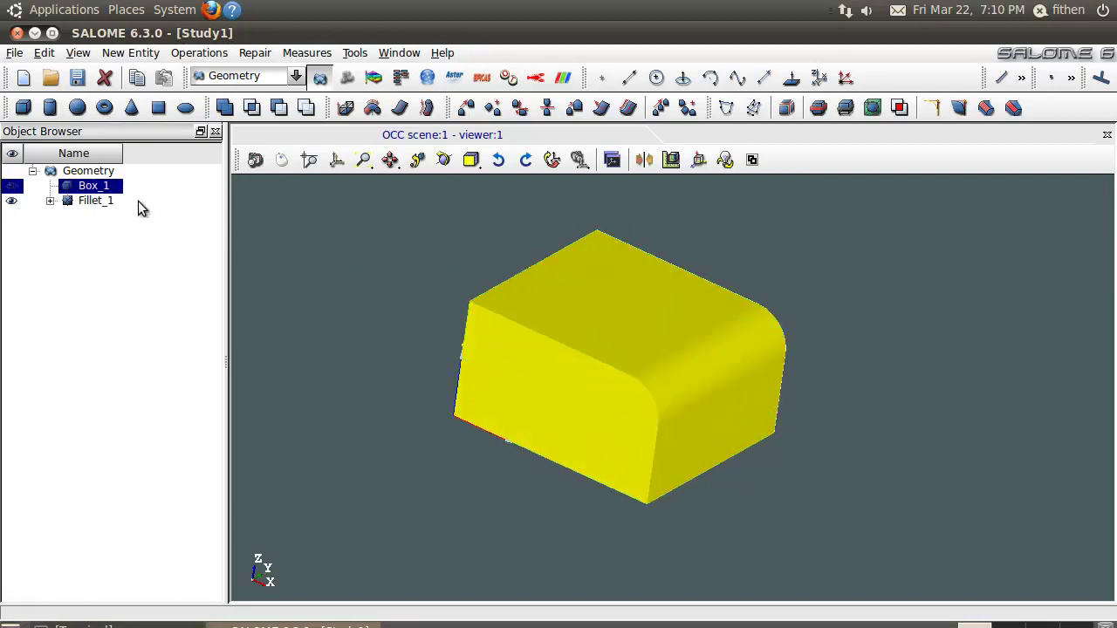
- Set Fillet_1's colour to orange
{"action": "right_click", "coordinate": [100, 202]}
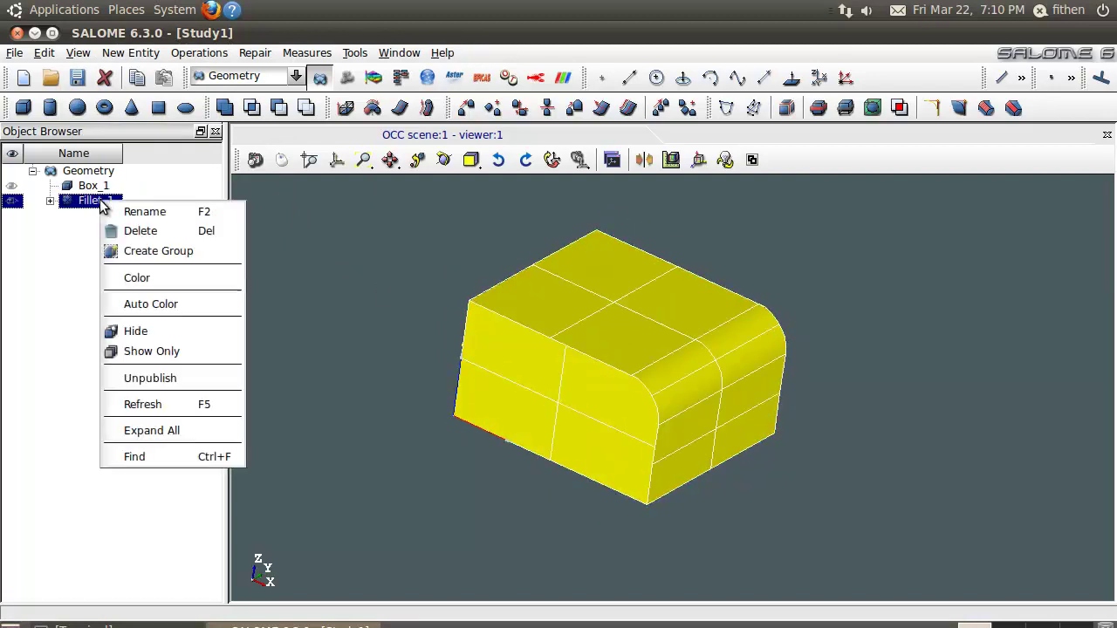
{"action": "left_click", "coordinate": [200, 279]}
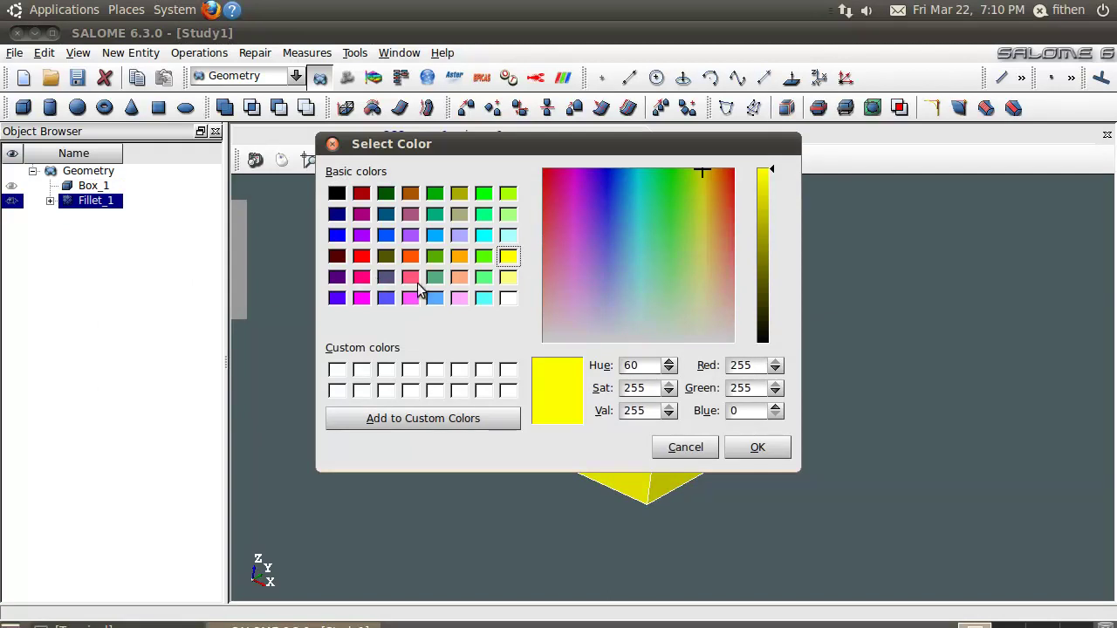
{"action": "left_click", "coordinate": [409, 257]}
{"action": "left_click", "coordinate": [754, 447]}
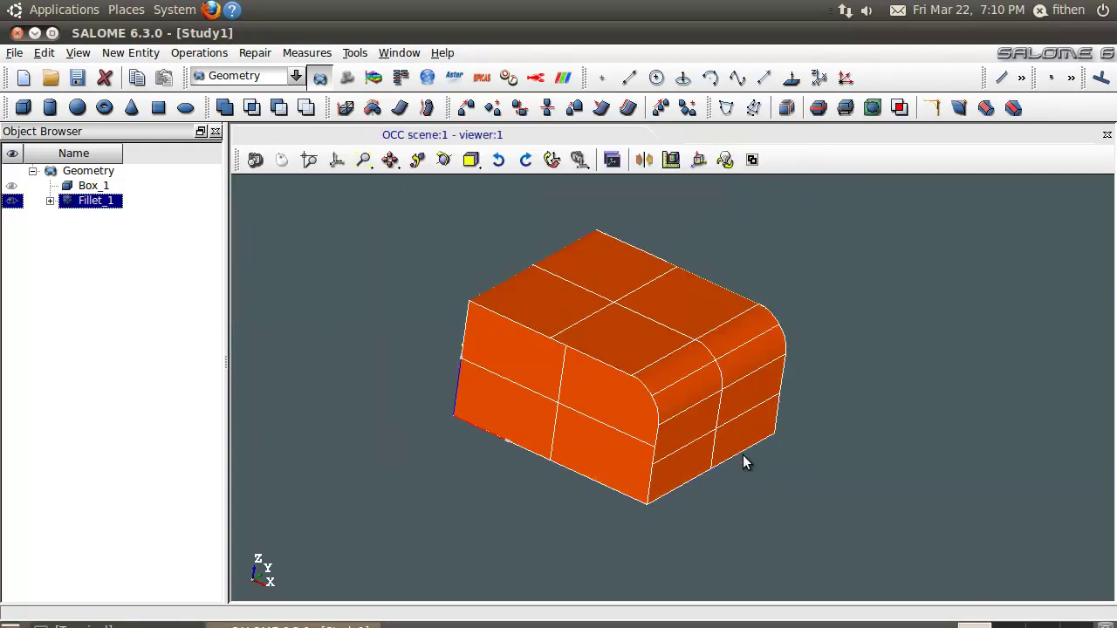
{"action": "mouse_move", "coordinate": [724, 390]}
{"action": "right_mouse_down", "text": "ctrl"}
{"action": "mouse_move", "coordinate": [656, 399]}
{"action": "mouse_move", "coordinate": [544, 379]}
{"action": "mouse_move", "coordinate": [541, 364]}
{"action": "mouse_move", "coordinate": [683, 358]}
{"action": "mouse_move", "coordinate": [721, 377]}
{"action": "right_mouse_up", "text": "ctrl"}
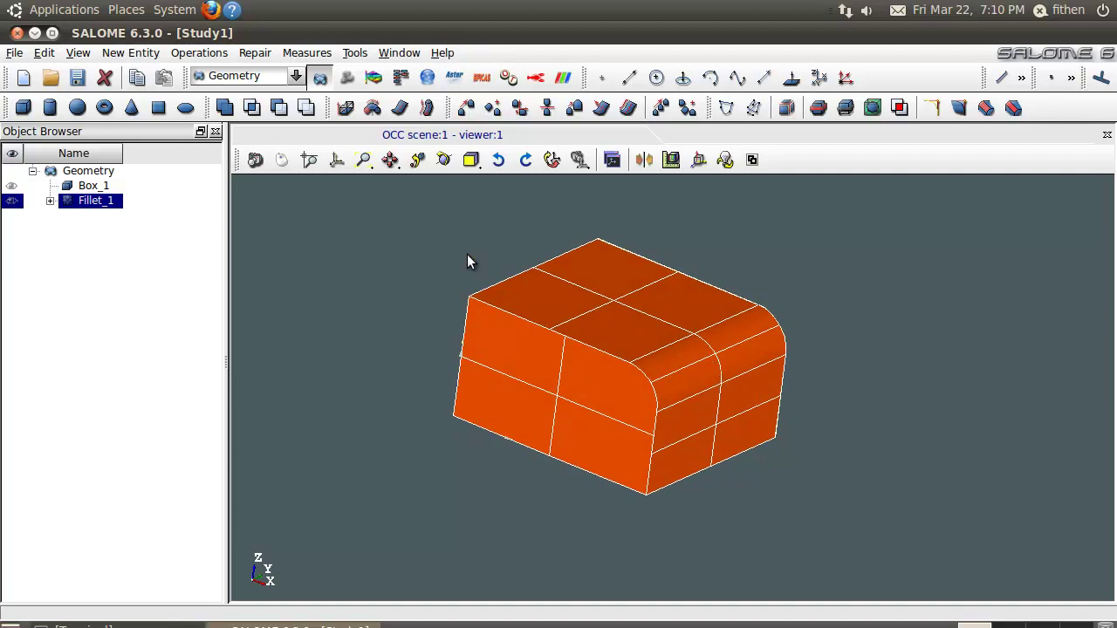
- Create Cylinder_1 with radius 30 and height 300 at the origin
{"action": "left_click", "coordinate": [49, 107]}
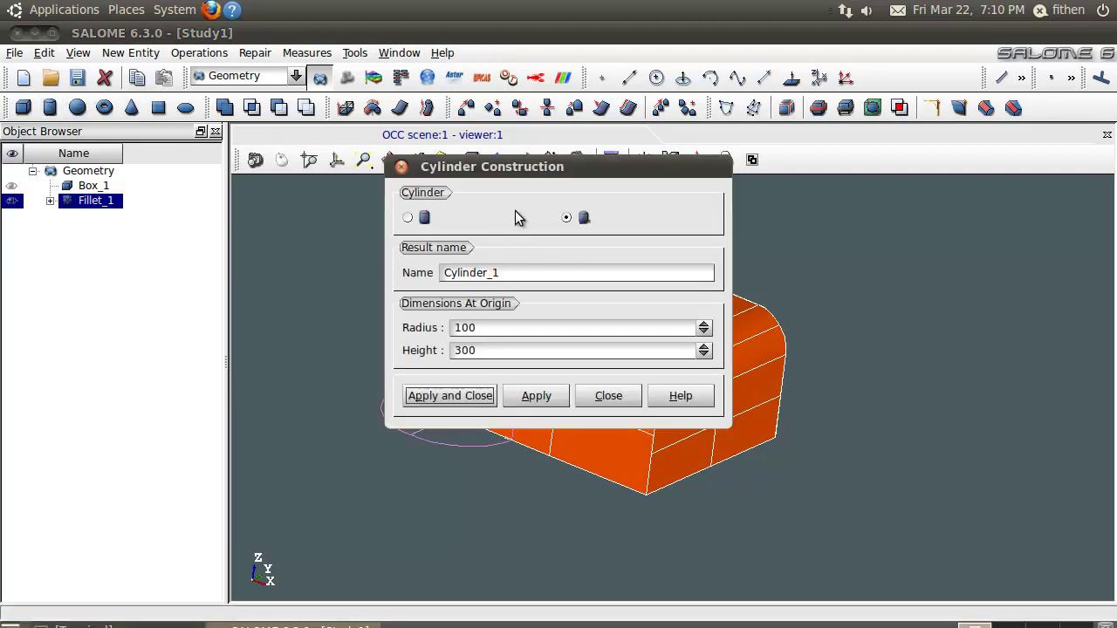
{"action": "left_click_drag", "start_coordinate": [547, 166], "coordinate": [194, 294]}
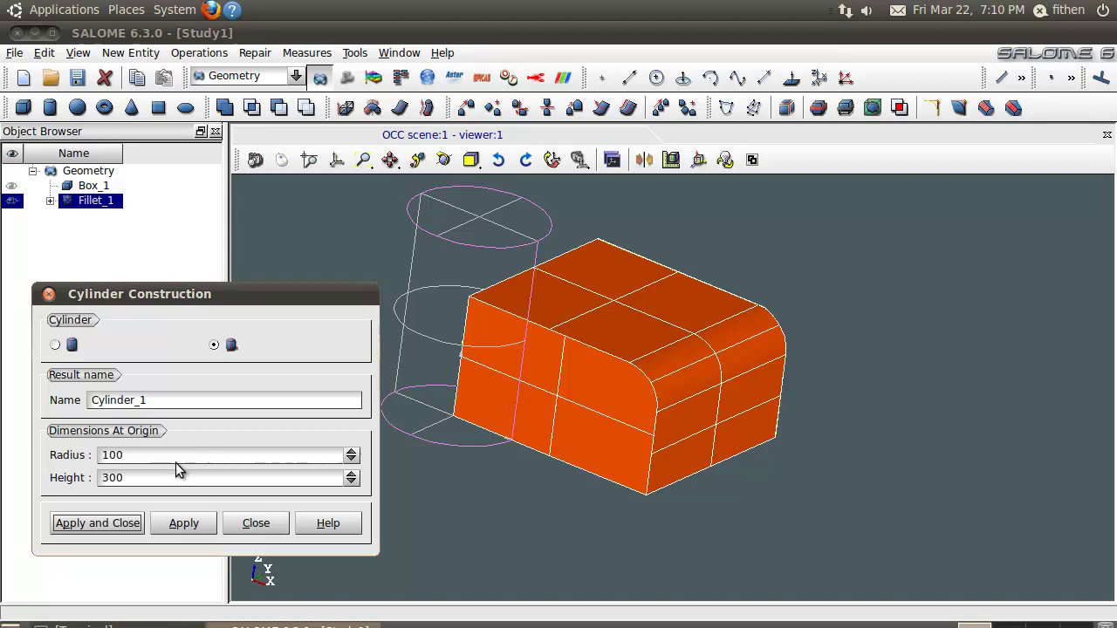
{"action": "scroll", "coordinate": [175, 455], "scroll_direction": "down", "scroll_amount": 2}
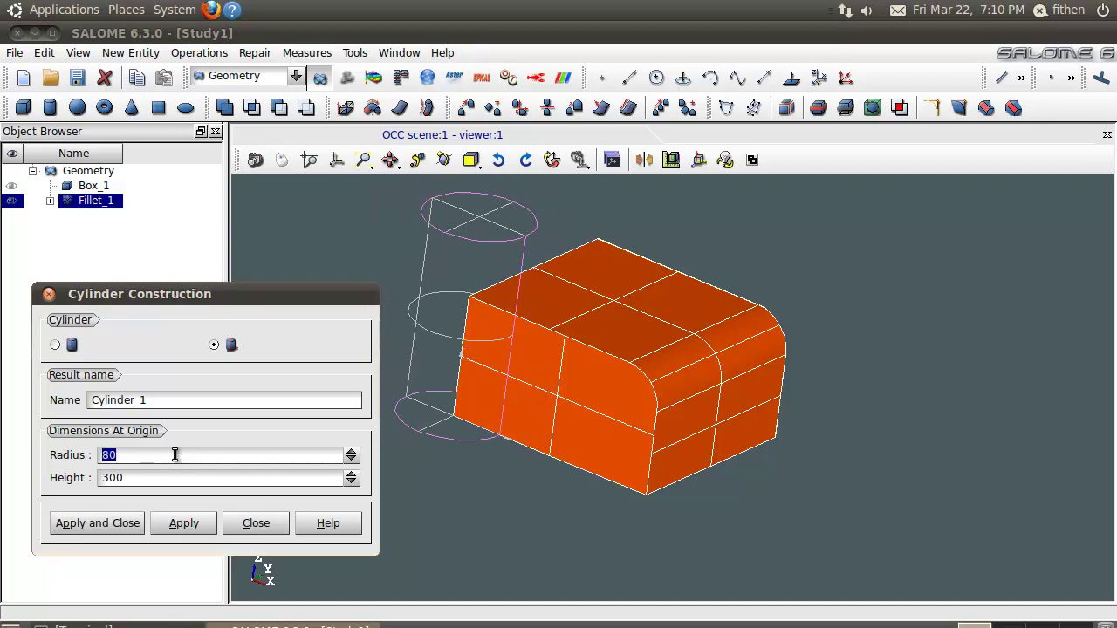
{"action": "scroll", "coordinate": [174, 455], "scroll_direction": "down", "scroll_amount": 4}
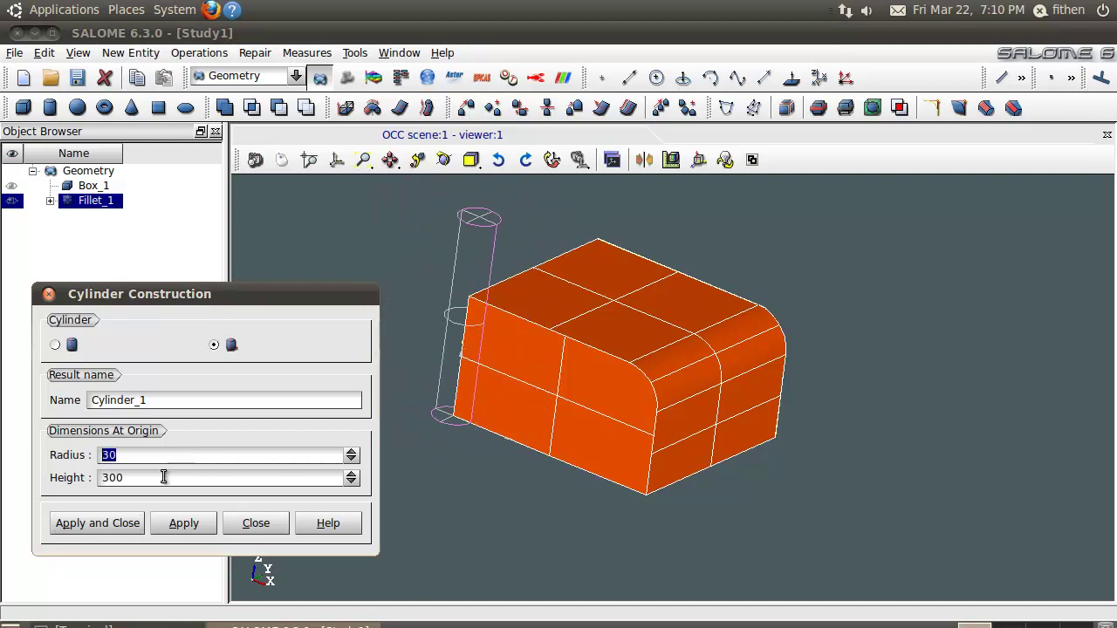
{"action": "left_click", "coordinate": [133, 529]}
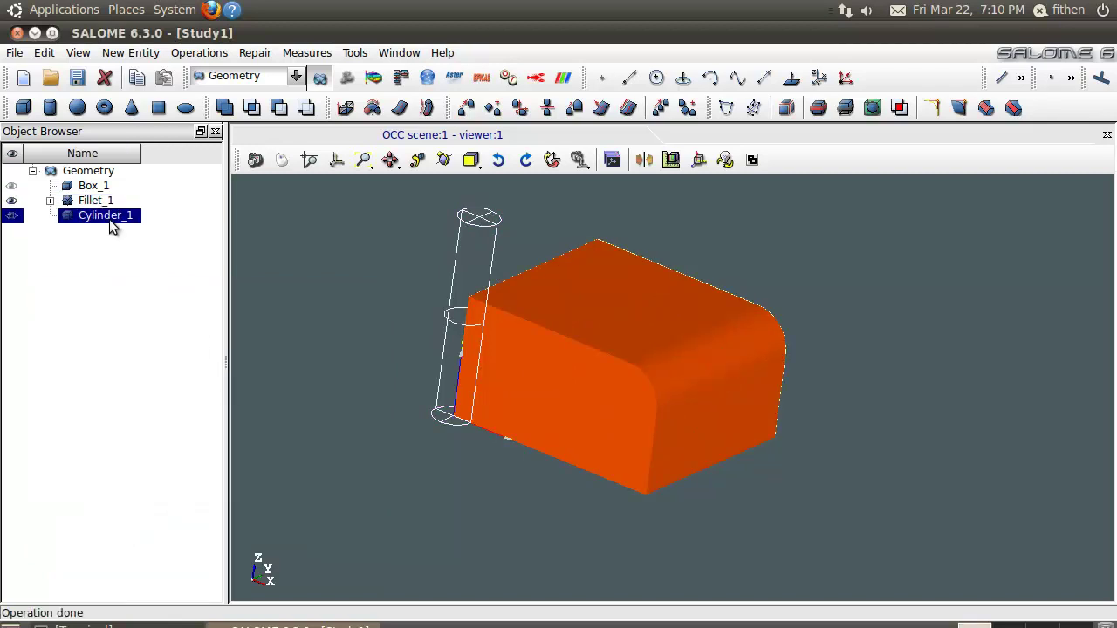
- Set up a previewed translation of Cylinder_1 by Dx 120, Dy 150, Dz 150 without copying
{"action": "left_click", "coordinate": [464, 108]}
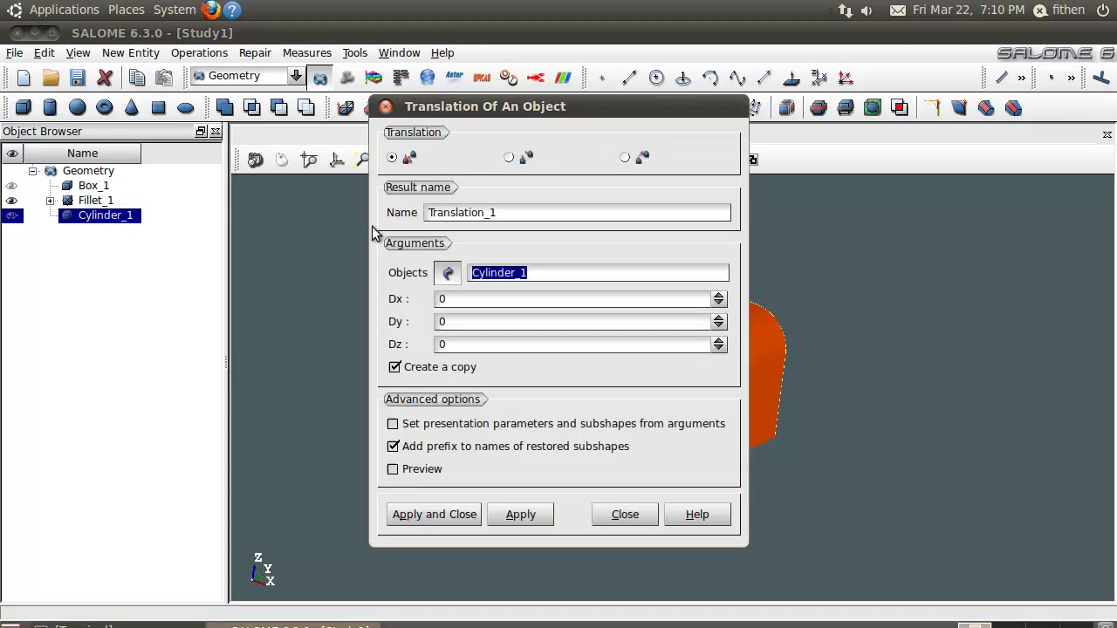
{"action": "left_click_drag", "start_coordinate": [509, 111], "coordinate": [150, 157]}
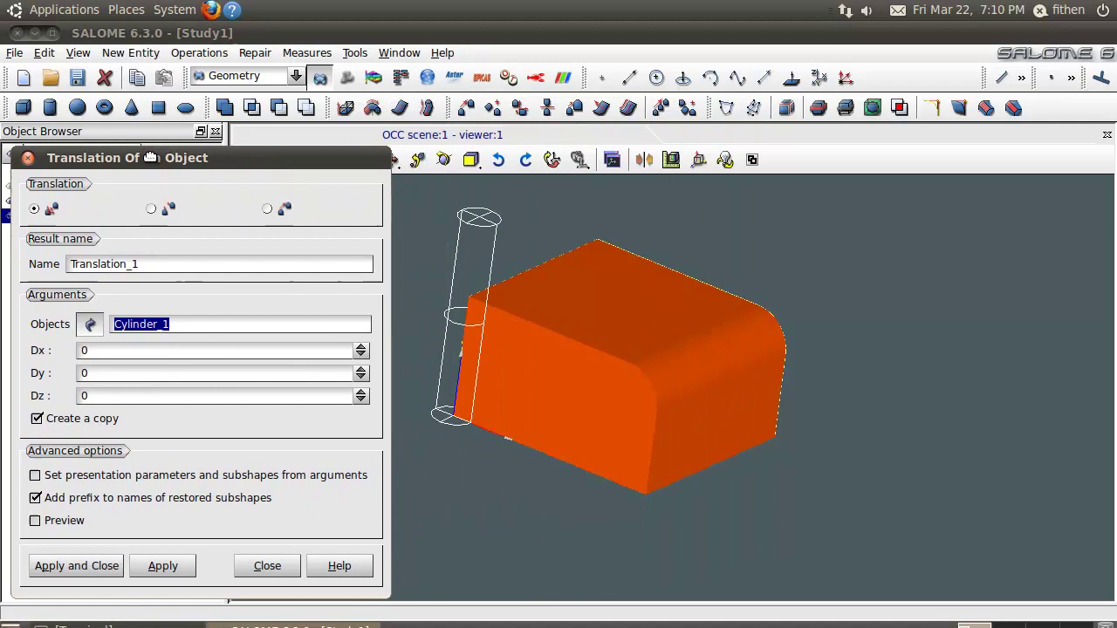
{"action": "scroll", "coordinate": [163, 349], "scroll_direction": "up", "scroll_amount": 4}
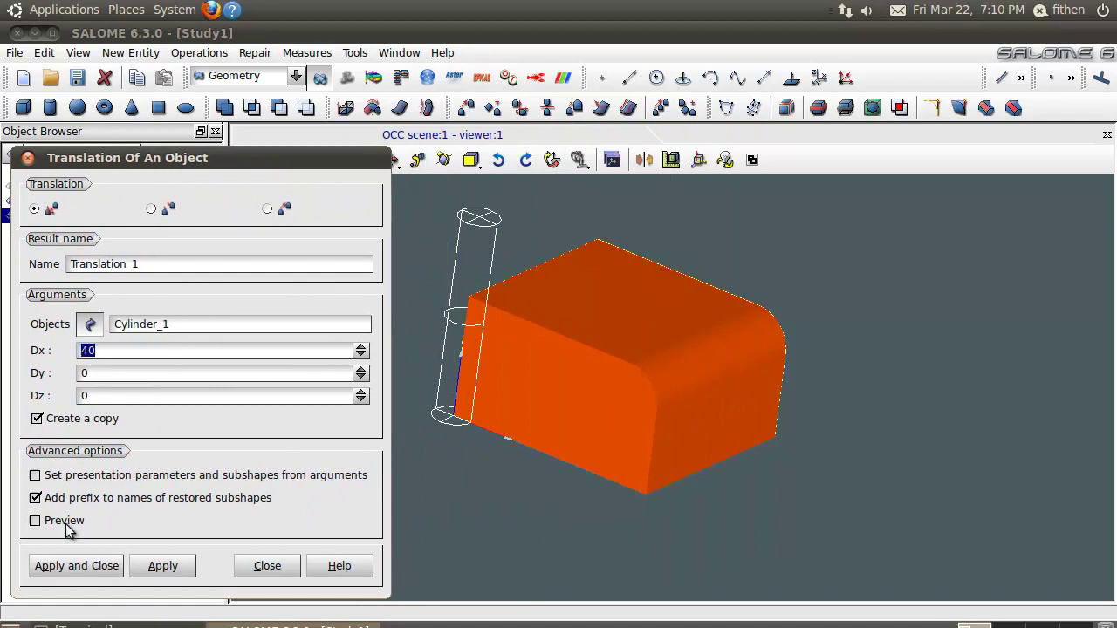
{"action": "left_click", "coordinate": [37, 521]}
{"action": "scroll", "coordinate": [191, 352], "scroll_direction": "up", "scroll_amount": 8}
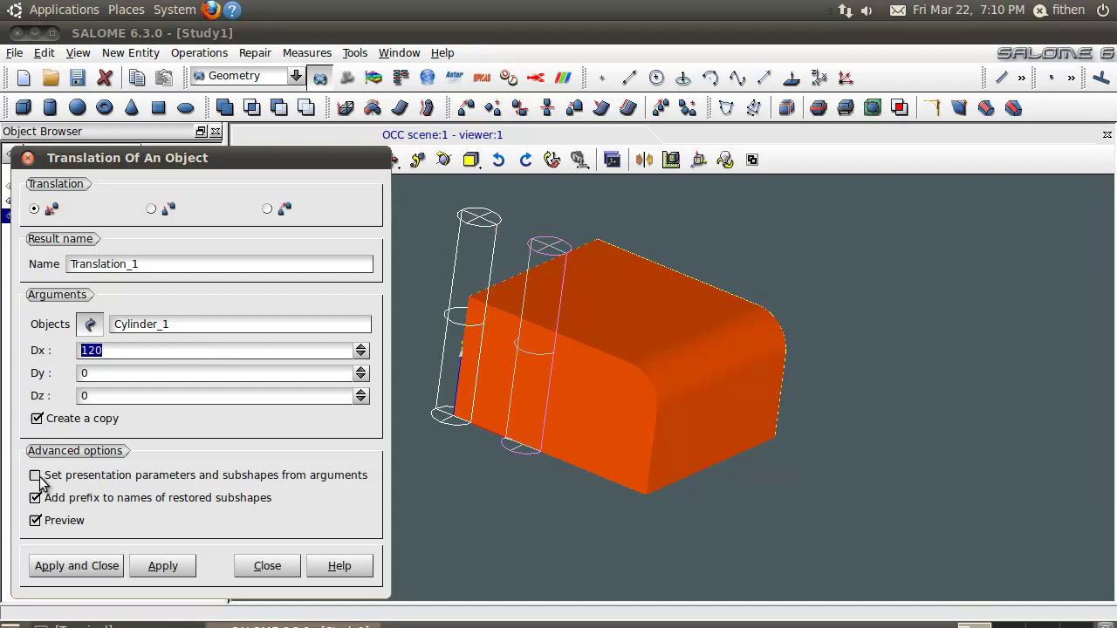
{"action": "left_click", "coordinate": [37, 420]}
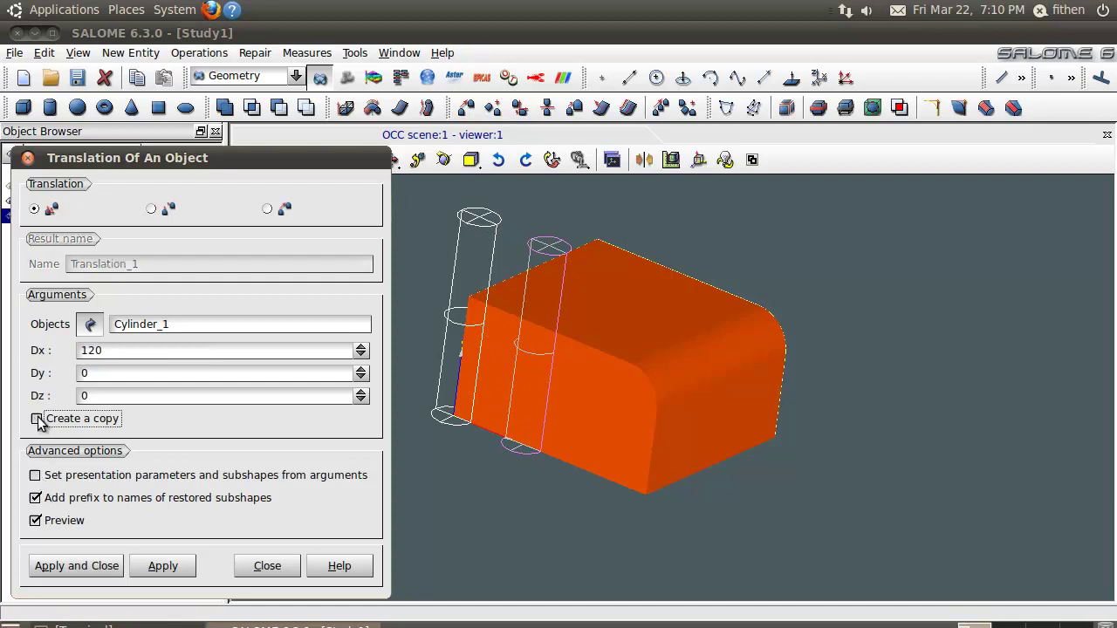
{"action": "double_click", "coordinate": [126, 350]}
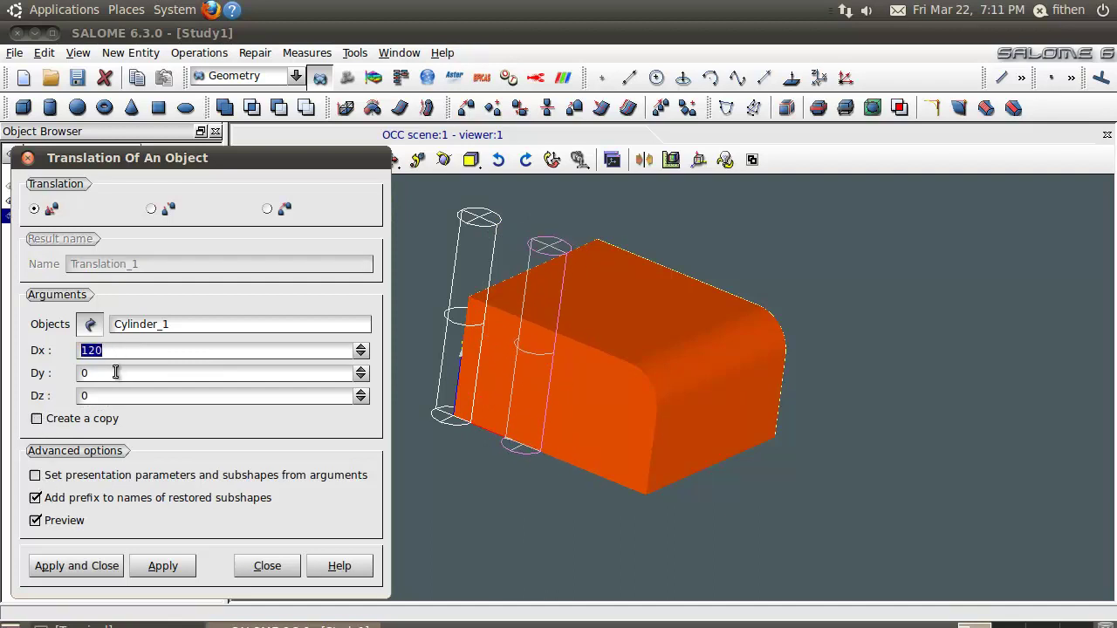
{"action": "scroll", "coordinate": [117, 373], "scroll_direction": "up", "scroll_amount": 15}
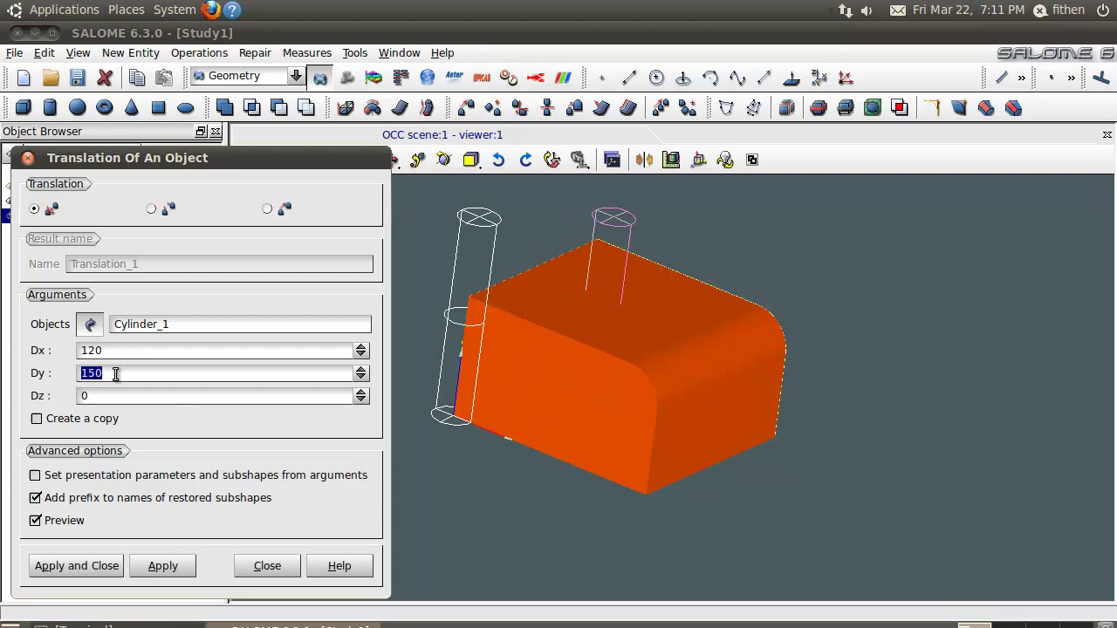
{"action": "scroll", "coordinate": [125, 398], "scroll_direction": "up", "scroll_amount": 20}
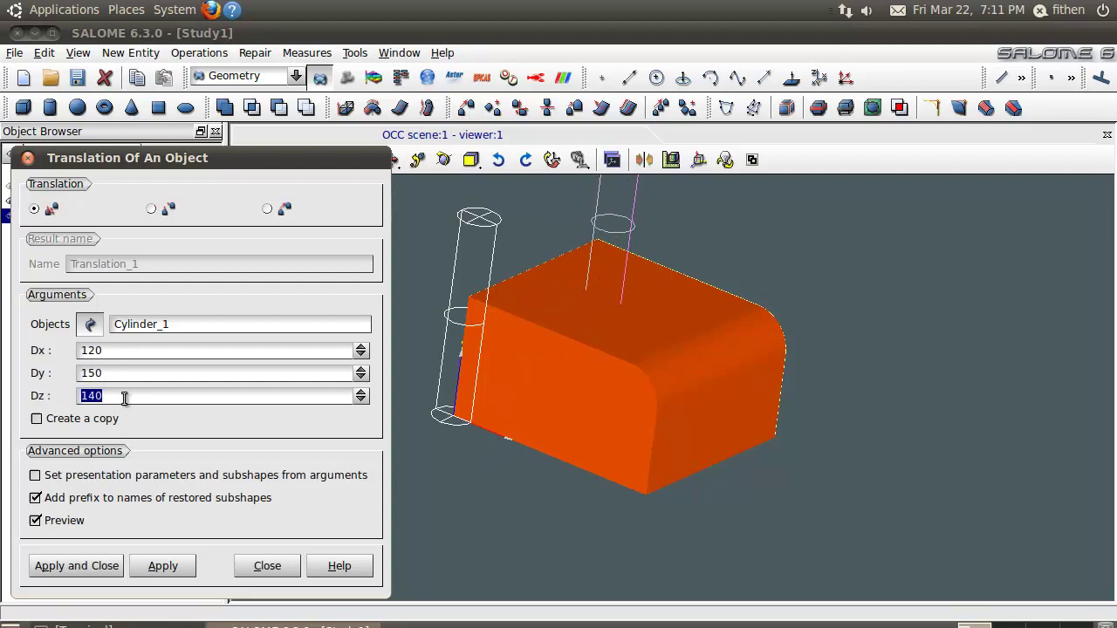
{"action": "scroll", "coordinate": [125, 398], "scroll_direction": "down", "scroll_amount": 7}
{"action": "scroll", "coordinate": [124, 398], "scroll_direction": "down", "scroll_amount": 1}
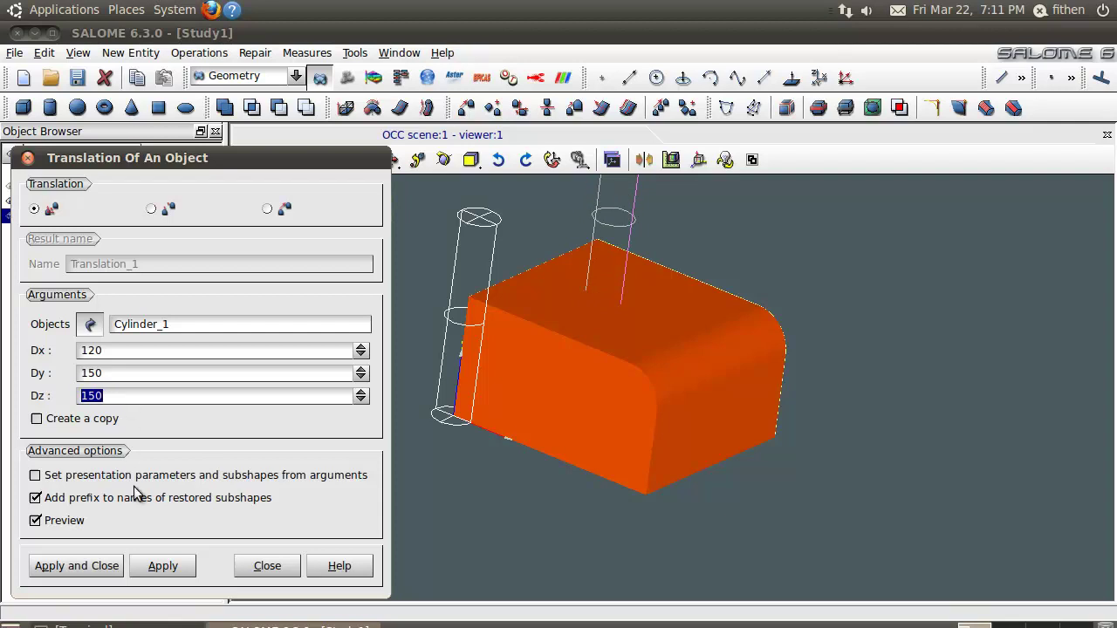
- Apply the Cylinder_1 translation, then select Fillet_1 and Cylinder_1 in the Object Browser
{"action": "left_click", "coordinate": [96, 566]}
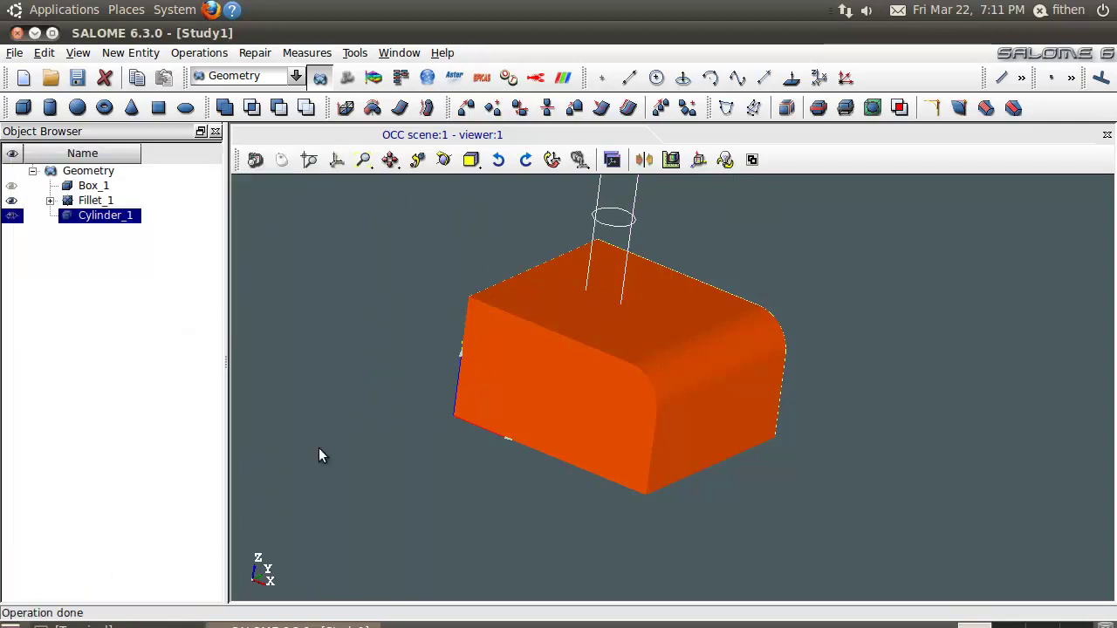
{"action": "scroll", "coordinate": [625, 467], "scroll_direction": "up", "scroll_amount": 3}
{"action": "scroll", "coordinate": [625, 468], "scroll_direction": "down", "scroll_amount": 5}
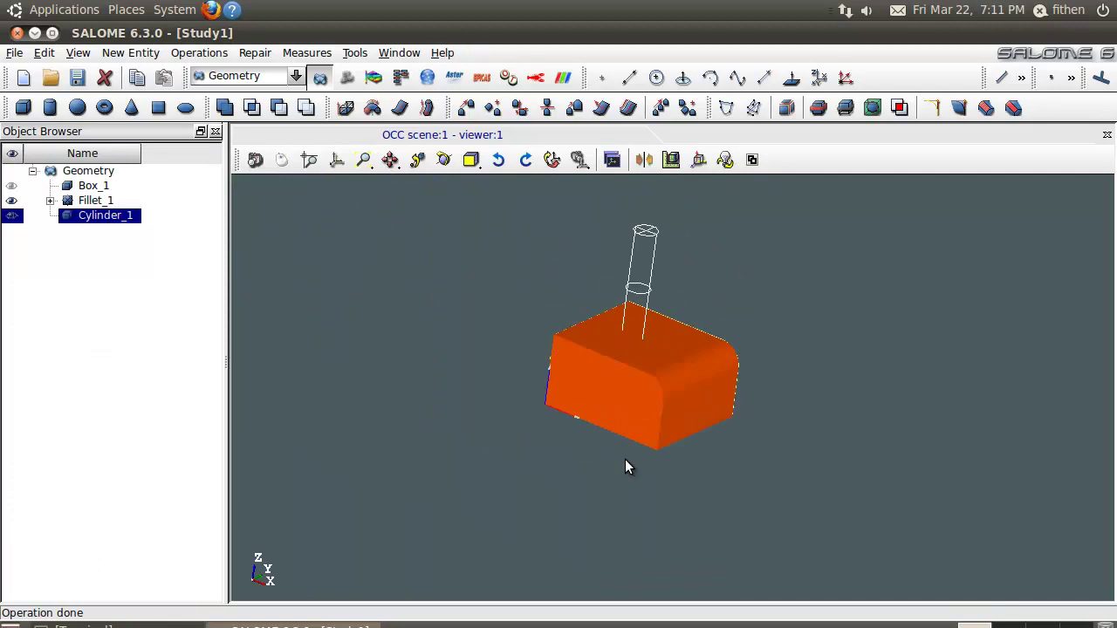
{"action": "mouse_move", "coordinate": [625, 459]}
{"action": "right_mouse_down", "text": "ctrl"}
{"action": "mouse_move", "coordinate": [636, 356]}
{"action": "mouse_move", "coordinate": [626, 350]}
{"action": "mouse_move", "coordinate": [489, 411]}
{"action": "mouse_move", "coordinate": [641, 375]}
{"action": "right_mouse_up", "text": "ctrl"}
{"action": "left_click", "coordinate": [97, 203]}
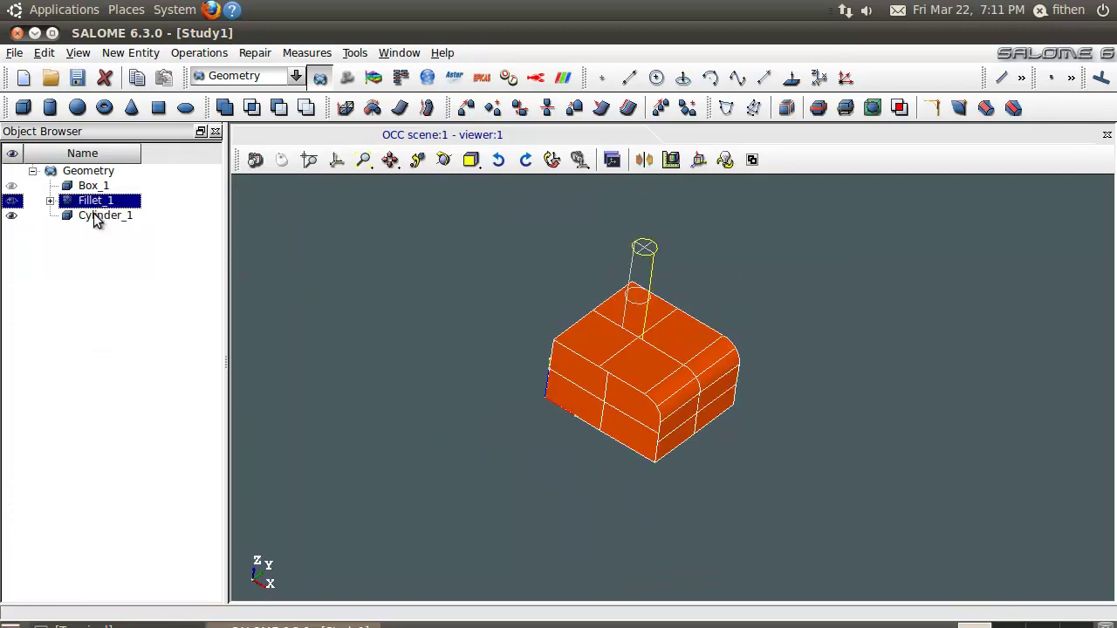
{"action": "left_click", "coordinate": [96, 215]}
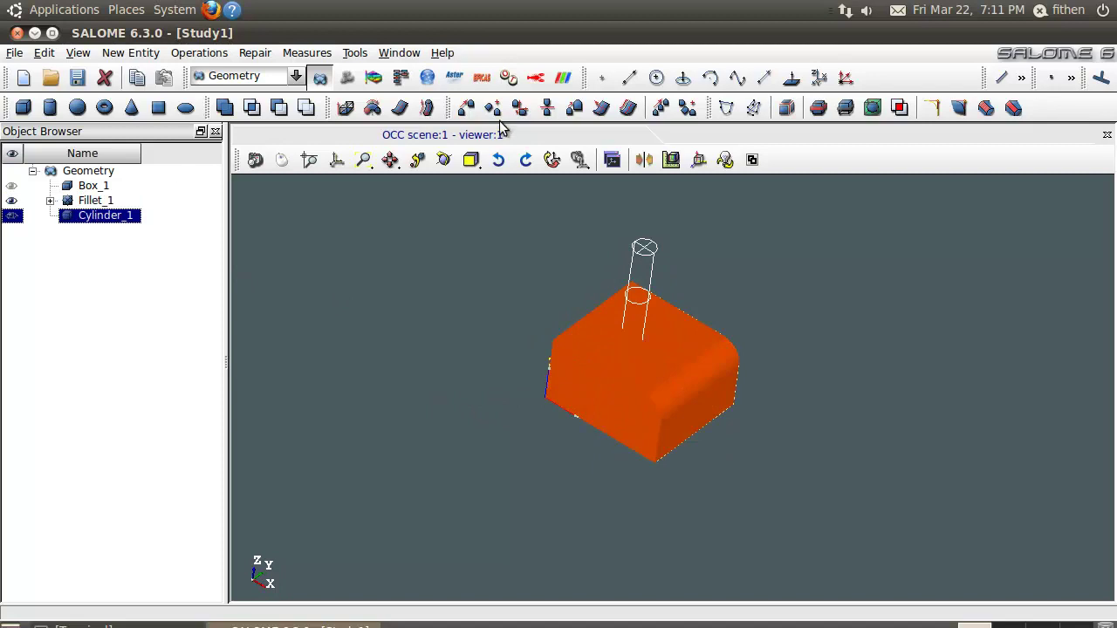
- Fuse Cylinder_1 with Fillet_1 as Object 2, checking the preview, to create Fuse_1
{"action": "left_click", "coordinate": [225, 107]}
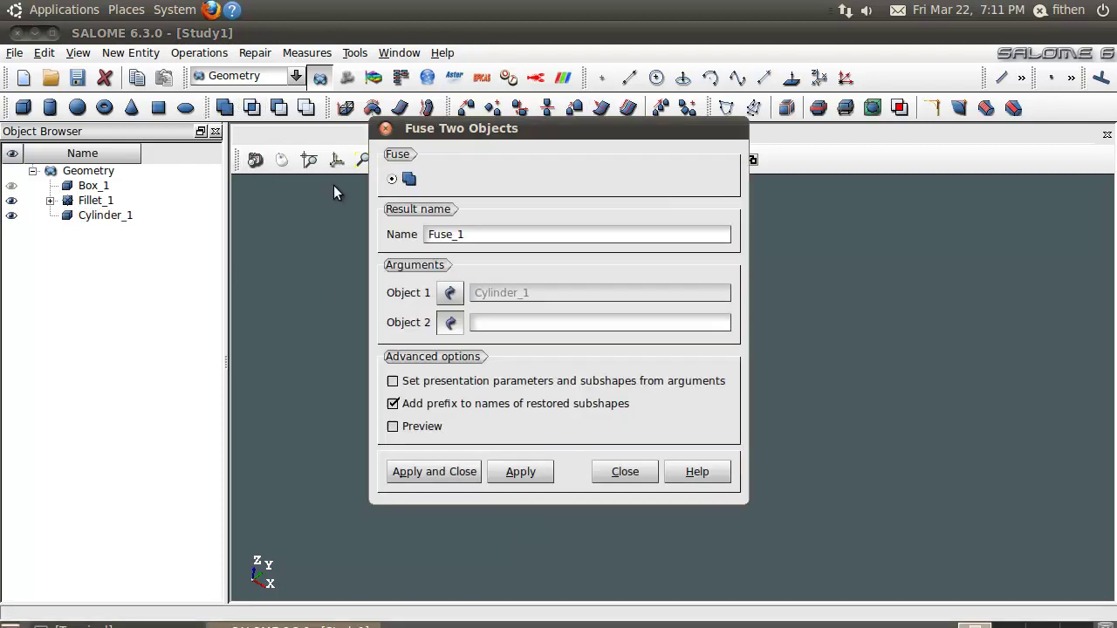
{"action": "left_click", "coordinate": [449, 323]}
{"action": "left_click", "coordinate": [104, 201]}
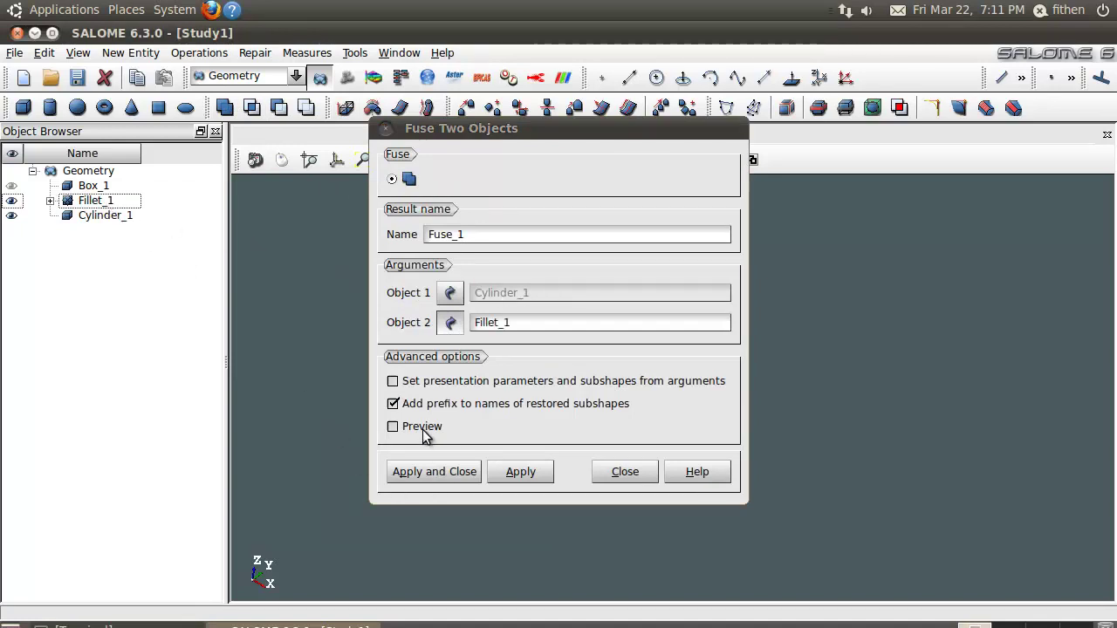
{"action": "left_click", "coordinate": [393, 427]}
{"action": "left_click_drag", "start_coordinate": [587, 135], "coordinate": [285, 197]}
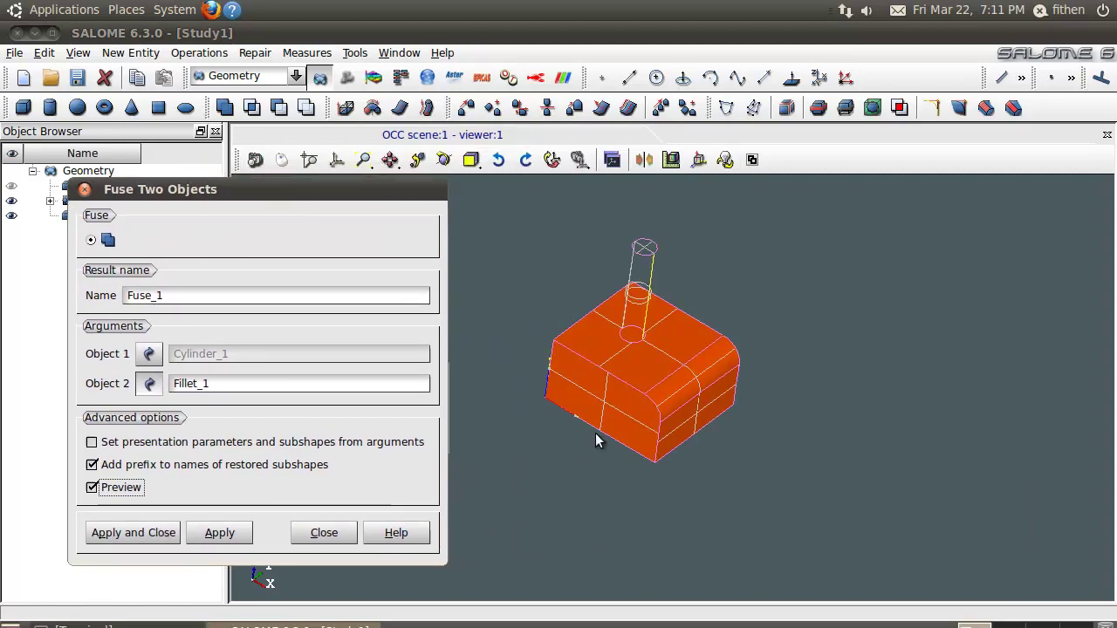
{"action": "left_click_drag", "start_coordinate": [644, 382], "coordinate": [541, 476]}
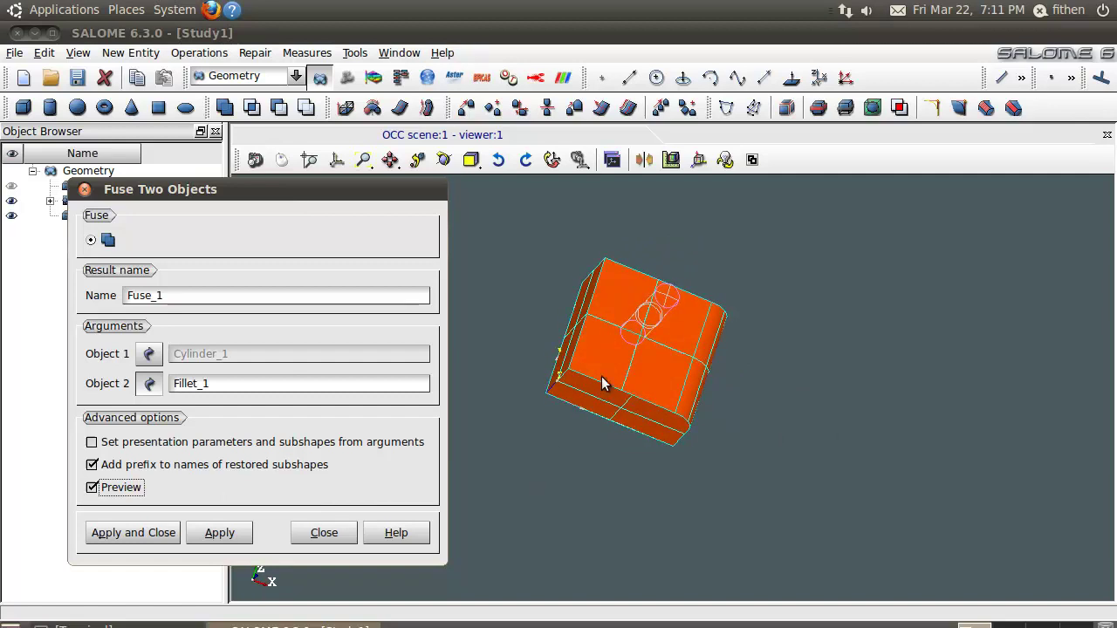
{"action": "scroll", "coordinate": [603, 374], "scroll_direction": "up", "scroll_amount": 5}
{"action": "middle_click_drag", "start_coordinate": [630, 258], "coordinate": [805, 433], "text": "ctrl"}
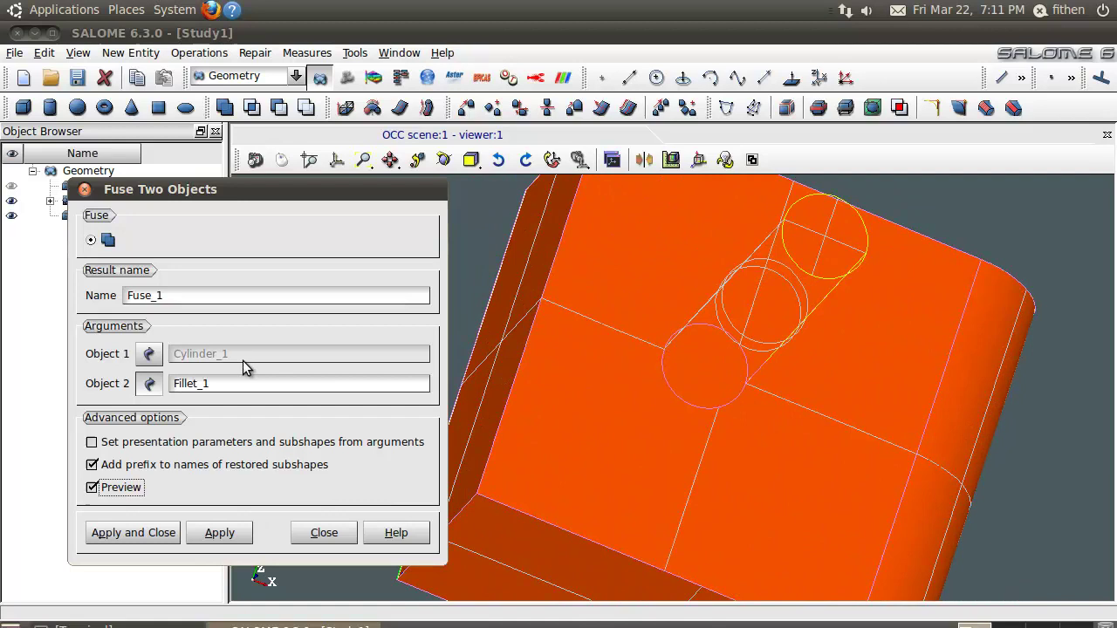
{"action": "left_click", "coordinate": [120, 489]}
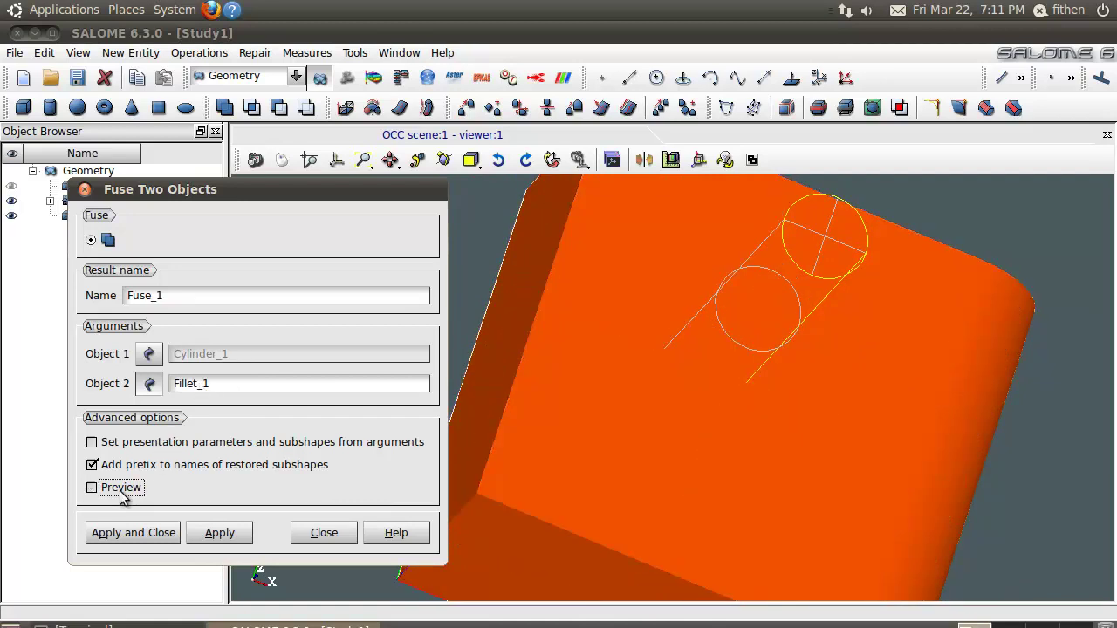
{"action": "left_click", "coordinate": [120, 489]}
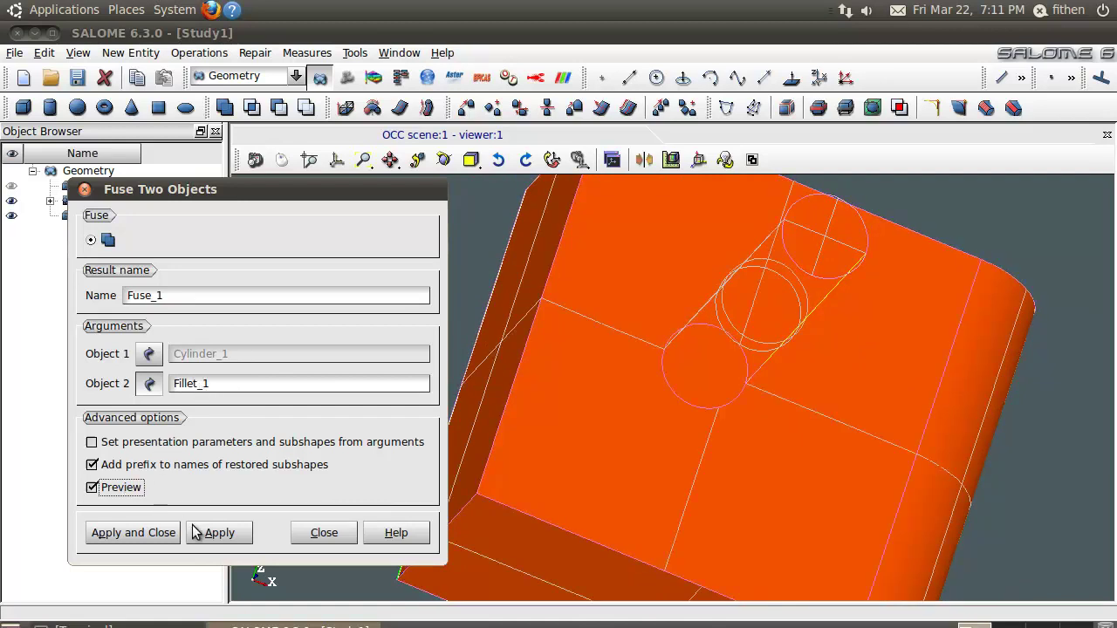
{"action": "left_click", "coordinate": [168, 533]}
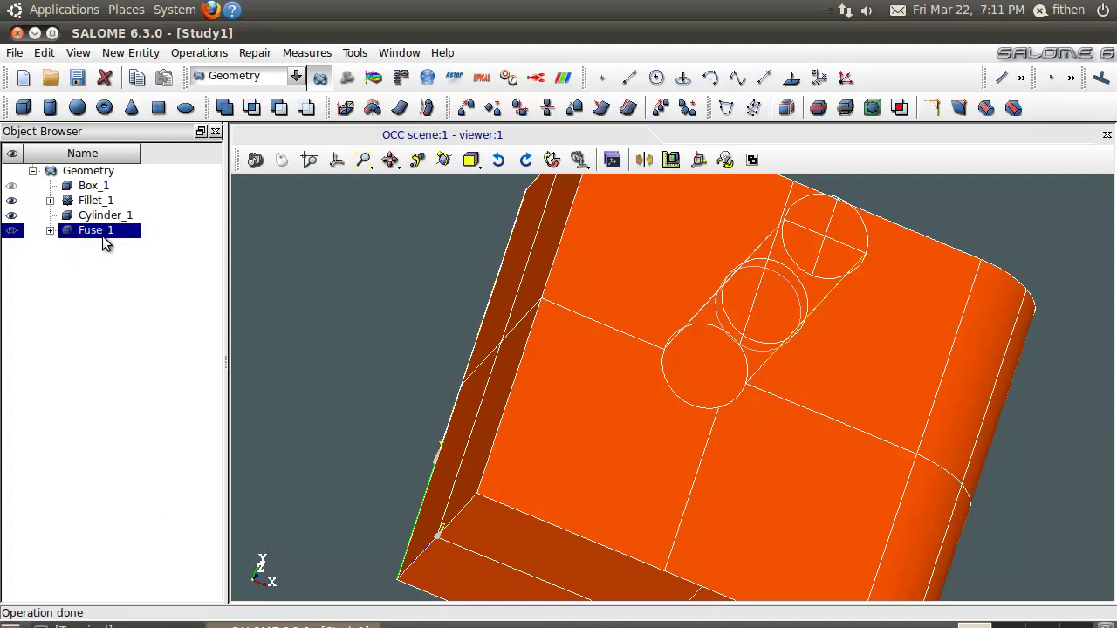
- Rename Fuse_1 to Body01 in the Object Browser, then rotate the wireframe body
{"action": "left_click", "coordinate": [14, 216]}
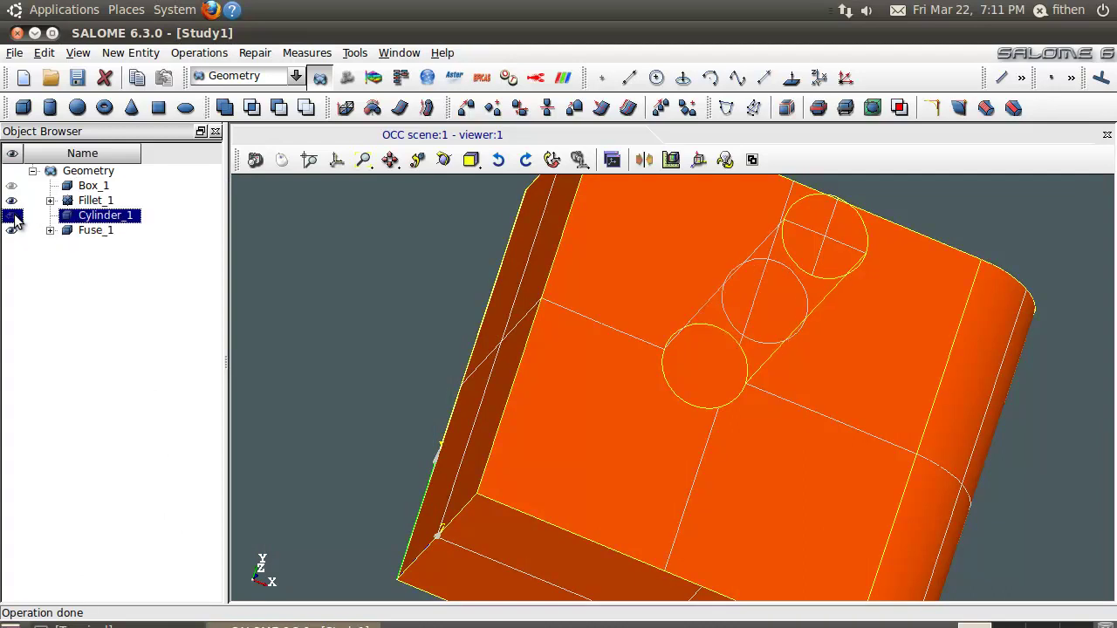
{"action": "left_click", "coordinate": [96, 230]}
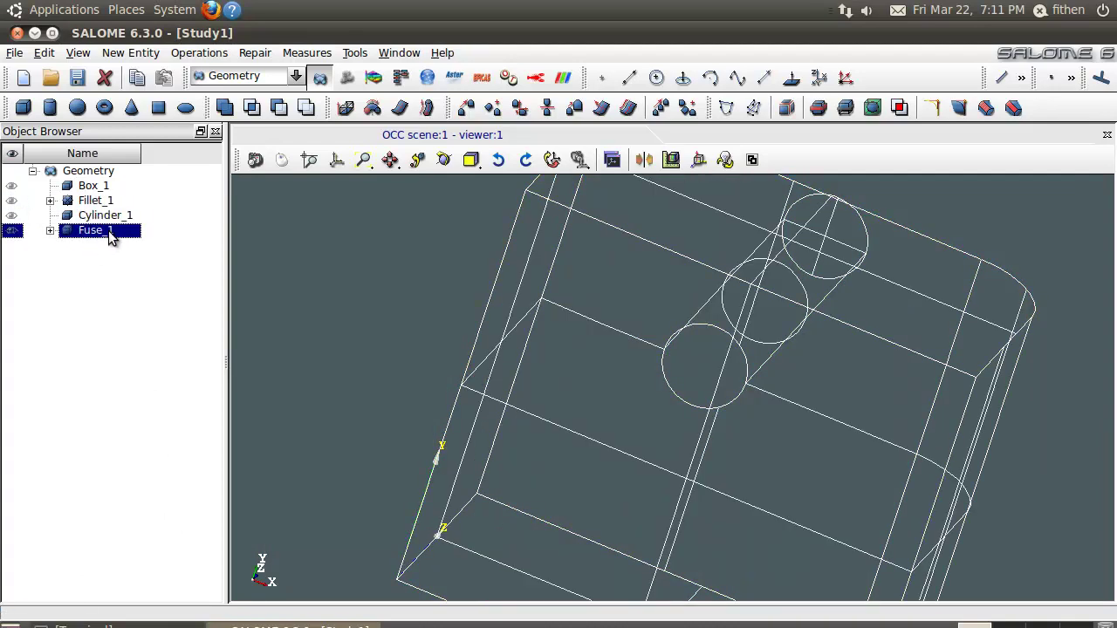
{"action": "left_click", "coordinate": [109, 231]}
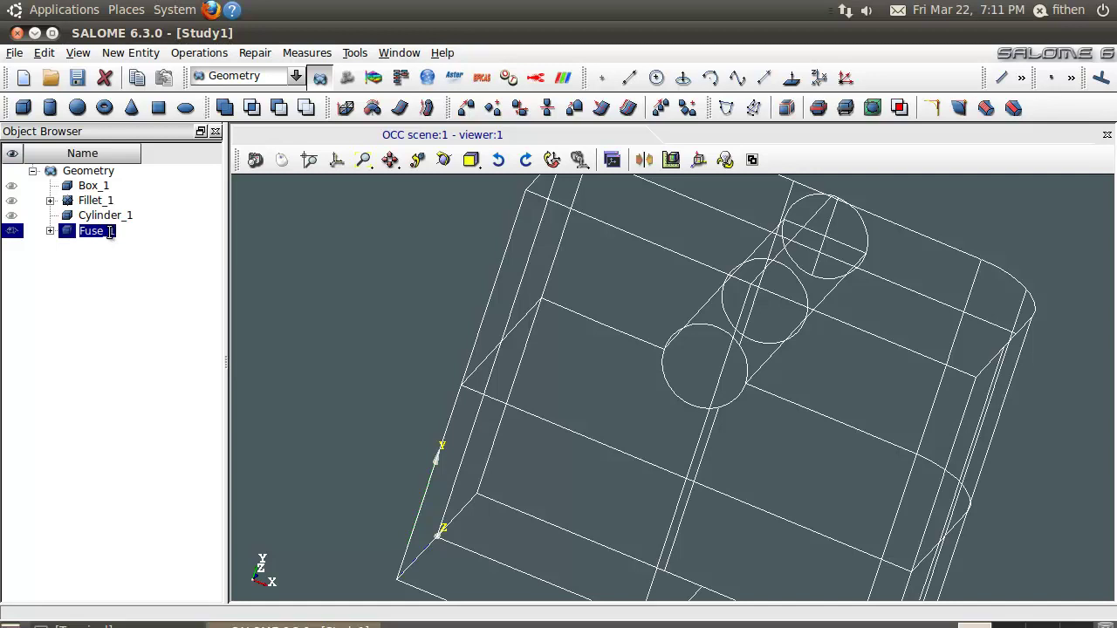
{"action": "type", "text": "Body_1"}
{"action": "key", "text": "Return"}
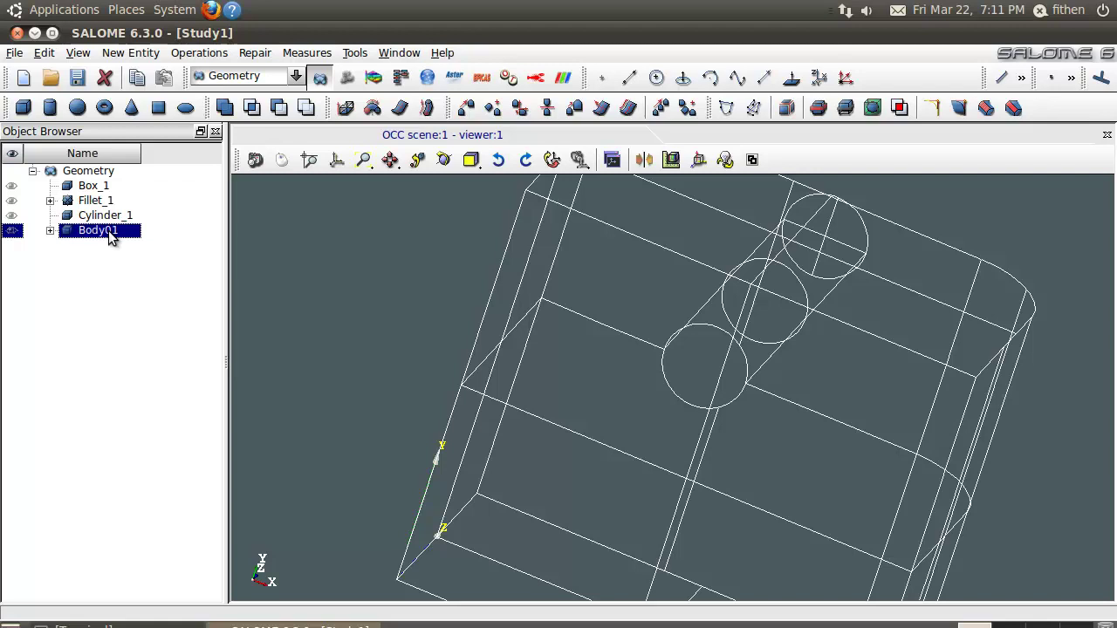
{"action": "scroll", "coordinate": [677, 400], "scroll_direction": "up", "scroll_amount": 2}
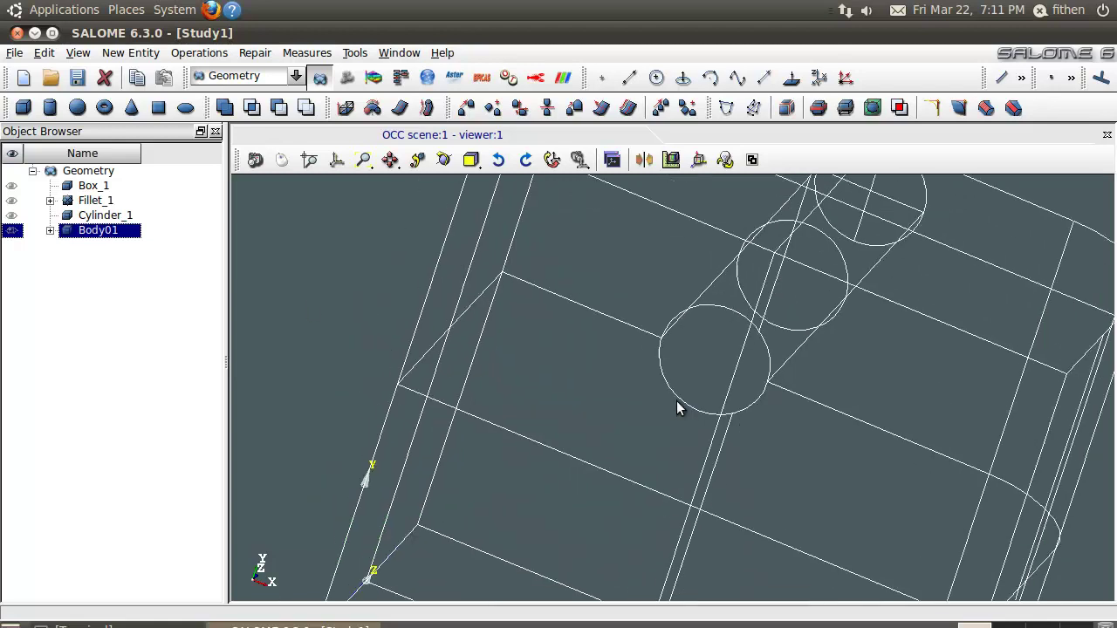
{"action": "scroll", "coordinate": [676, 401], "scroll_direction": "down", "scroll_amount": 5}
{"action": "right_click_drag", "start_coordinate": [677, 401], "coordinate": [704, 374], "text": "ctrl"}
- Switch Body01's display mode from Wireframe to Shading and rotate the yellow solid
{"action": "left_click", "coordinate": [79, 52]}
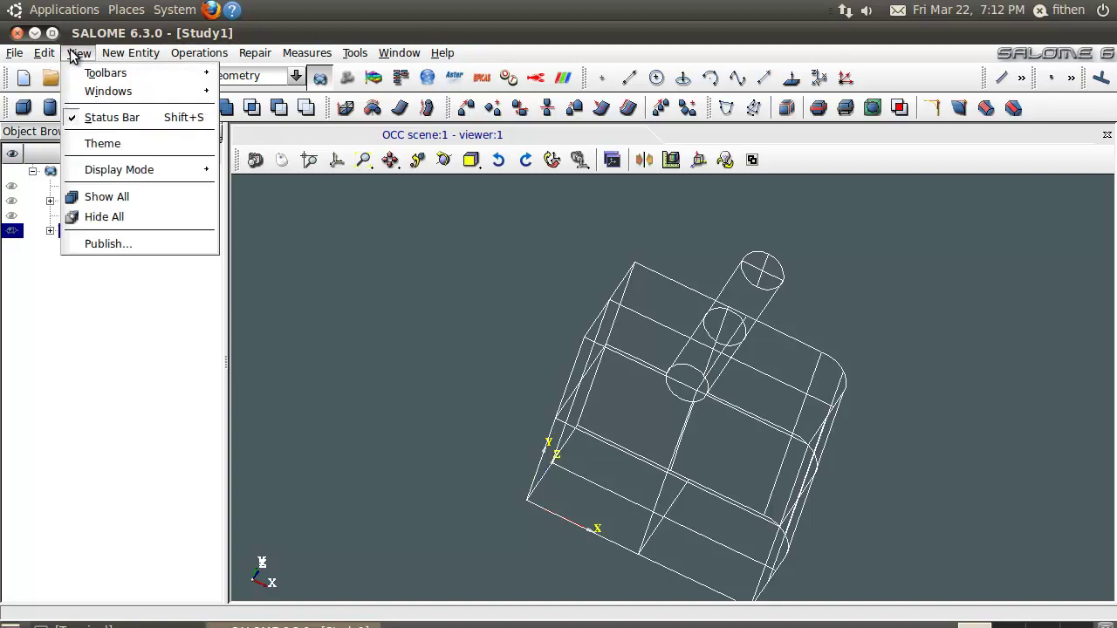
{"action": "mouse_move", "coordinate": [128, 169]}
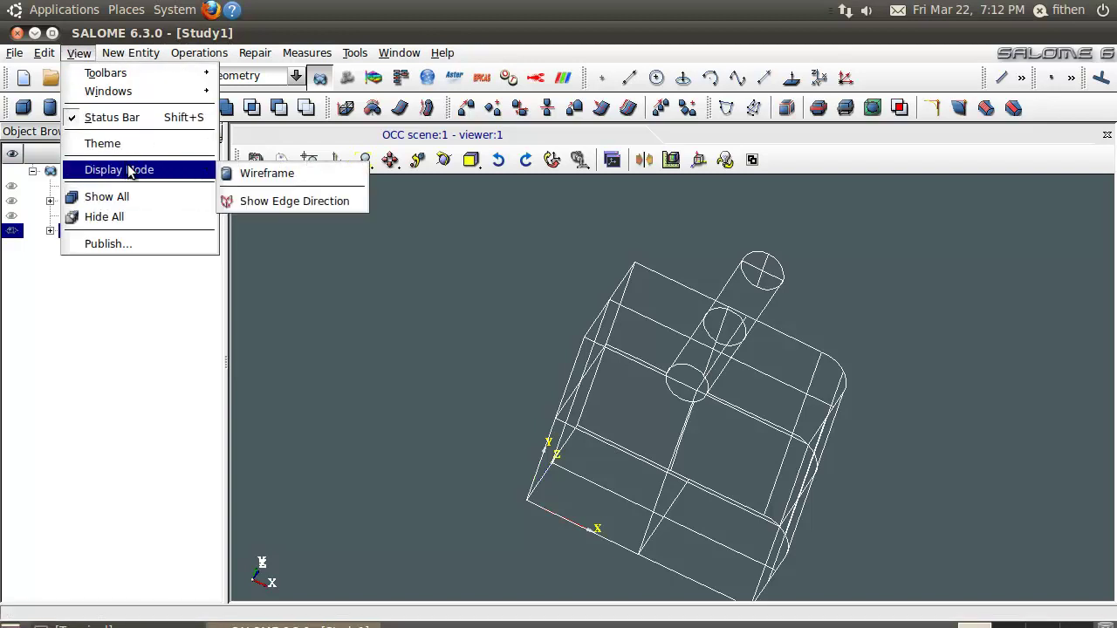
{"action": "left_click", "coordinate": [266, 173]}
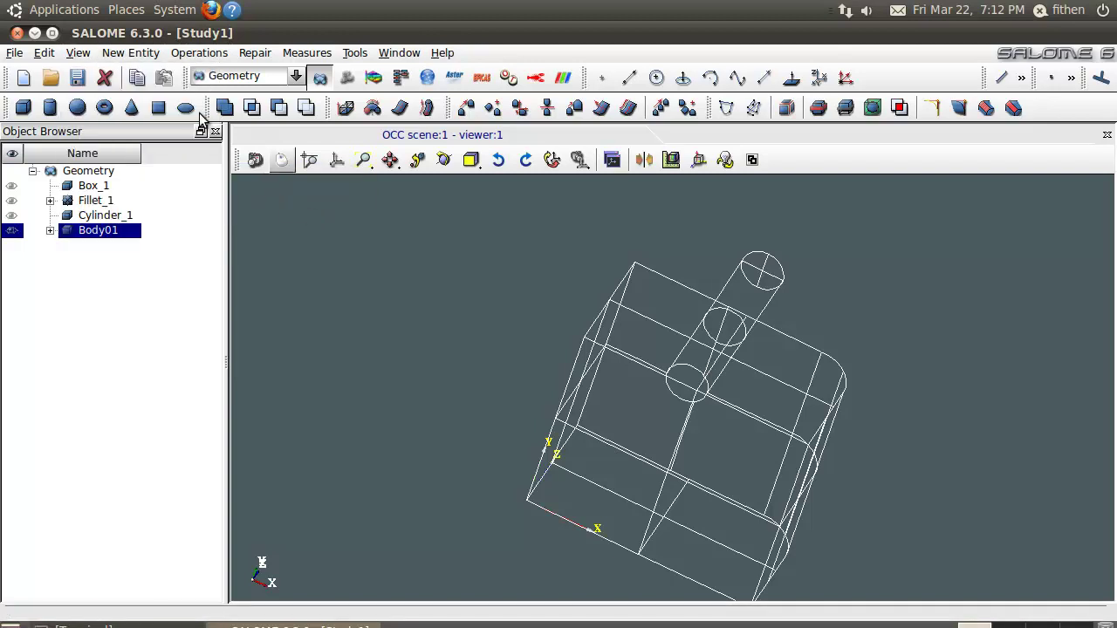
{"action": "left_click", "coordinate": [79, 52]}
{"action": "mouse_move", "coordinate": [193, 179]}
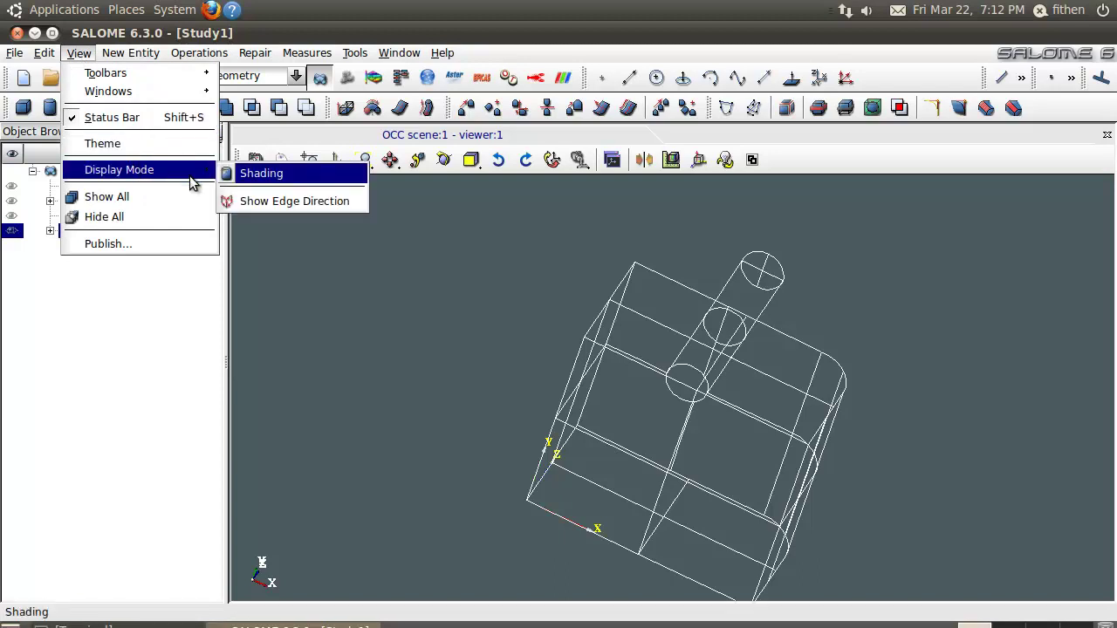
{"action": "left_click", "coordinate": [253, 173]}
{"action": "mouse_move", "coordinate": [690, 424]}
{"action": "right_mouse_down", "text": "ctrl"}
{"action": "mouse_move", "coordinate": [591, 335]}
{"action": "mouse_move", "coordinate": [611, 397]}
{"action": "right_mouse_up", "text": "ctrl"}
- Recolour Body01 with the blue basic colour and orbit it to stand the cylinder upright
{"action": "right_click", "coordinate": [122, 237]}
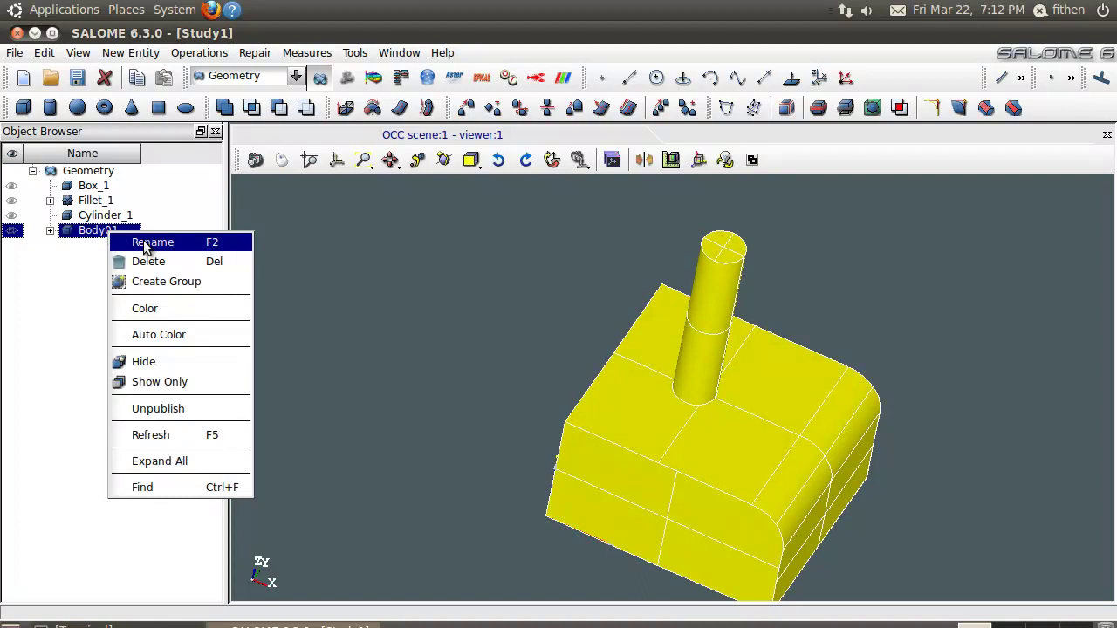
{"action": "left_click", "coordinate": [183, 315]}
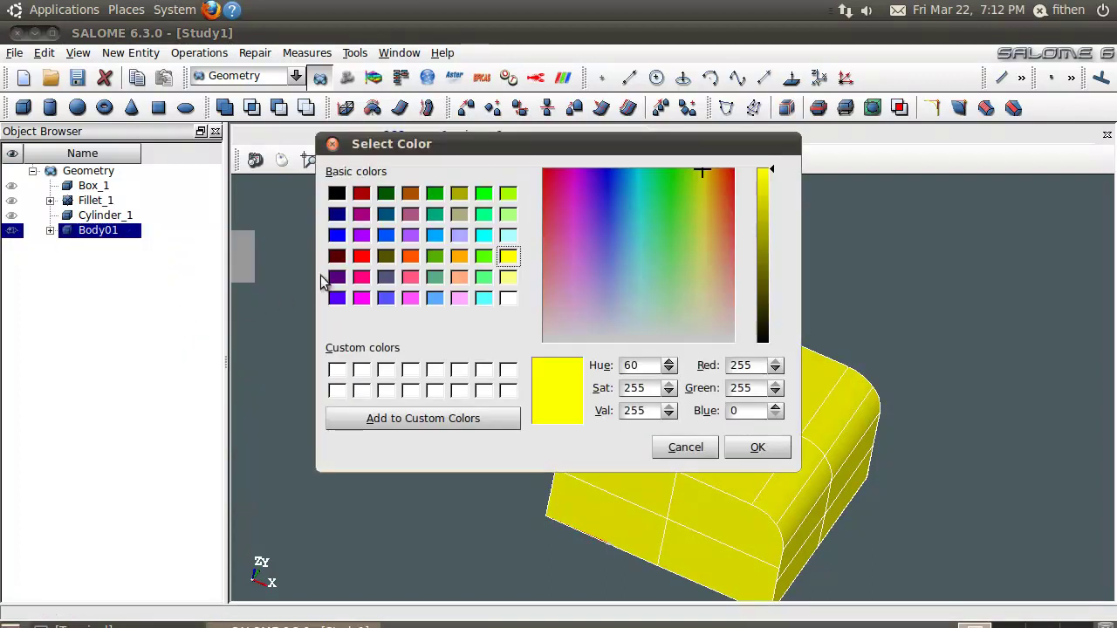
{"action": "left_click", "coordinate": [338, 236]}
{"action": "left_click", "coordinate": [753, 448]}
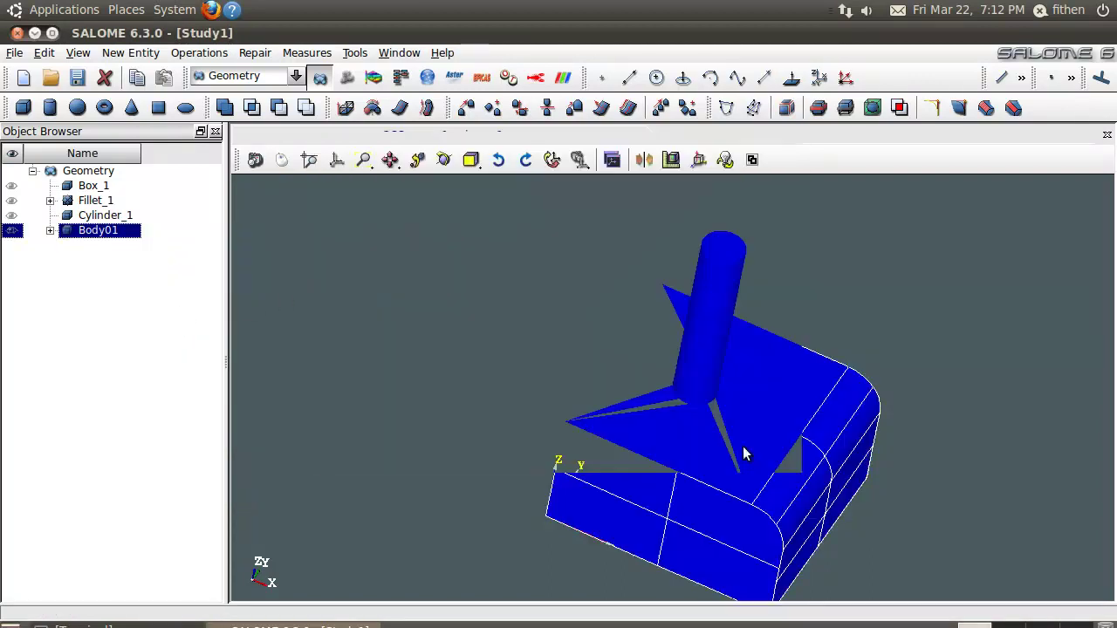
{"action": "right_click_drag", "start_coordinate": [736, 463], "coordinate": [783, 442], "text": "ctrl"}
{"action": "right_click_drag", "start_coordinate": [913, 427], "coordinate": [541, 451], "text": "ctrl"}
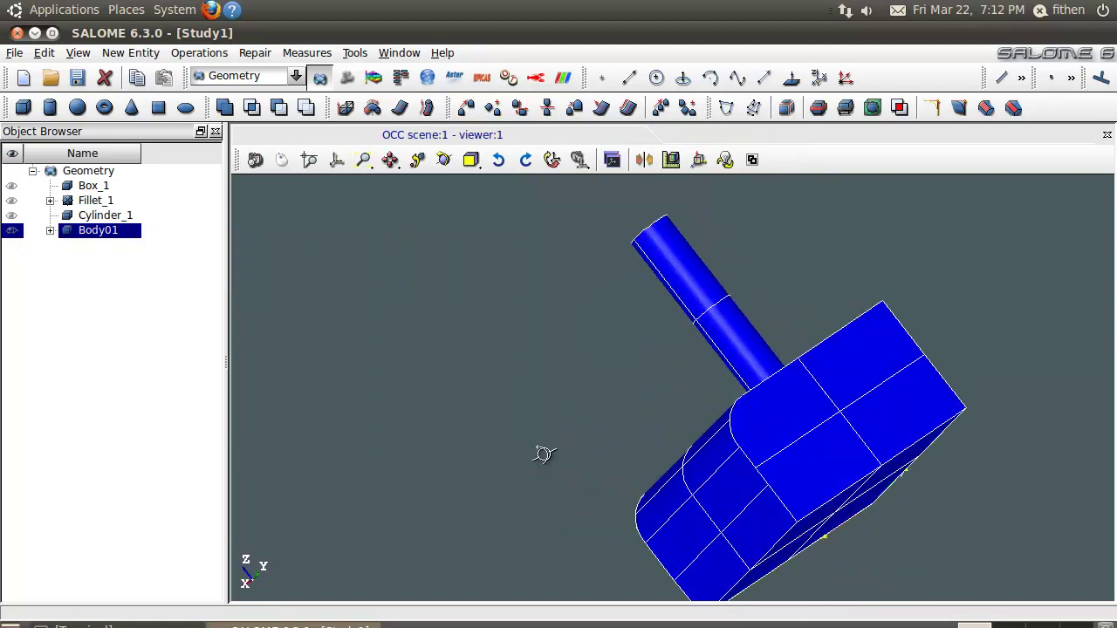
{"action": "right_click_drag", "start_coordinate": [900, 407], "coordinate": [539, 470], "text": "ctrl"}
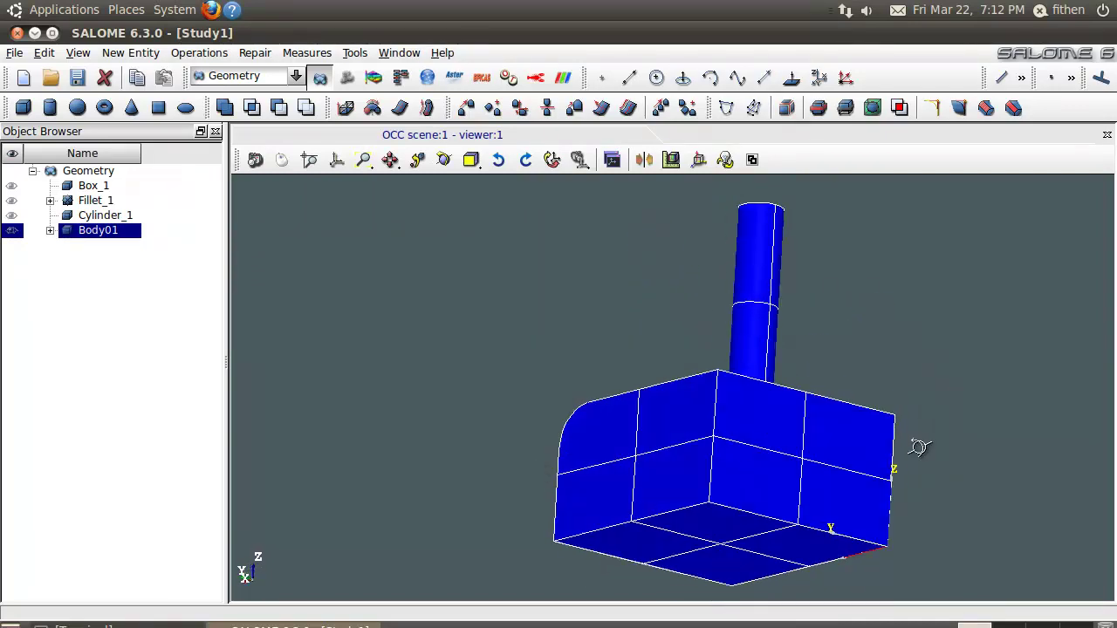
{"action": "right_click_drag", "start_coordinate": [918, 447], "coordinate": [780, 444], "text": "ctrl"}
{"action": "right_click_drag", "start_coordinate": [923, 451], "coordinate": [568, 467], "text": "ctrl"}
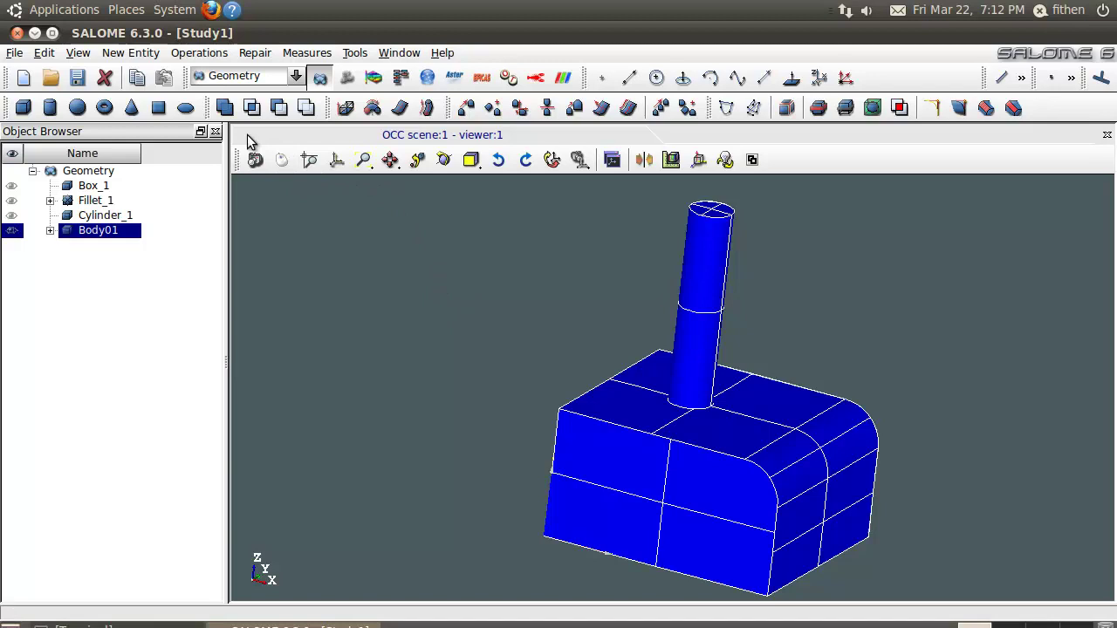
- Enter the Mesh module and open the Create Mesh dialog for Body01
{"action": "left_click", "coordinate": [347, 80]}
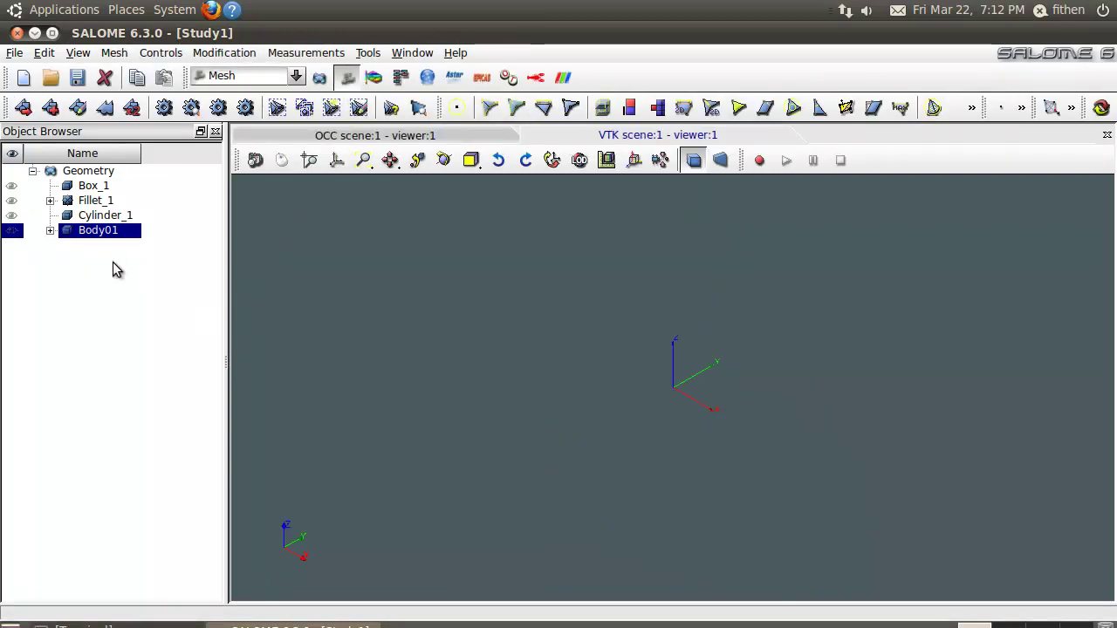
{"action": "left_click", "coordinate": [24, 107]}
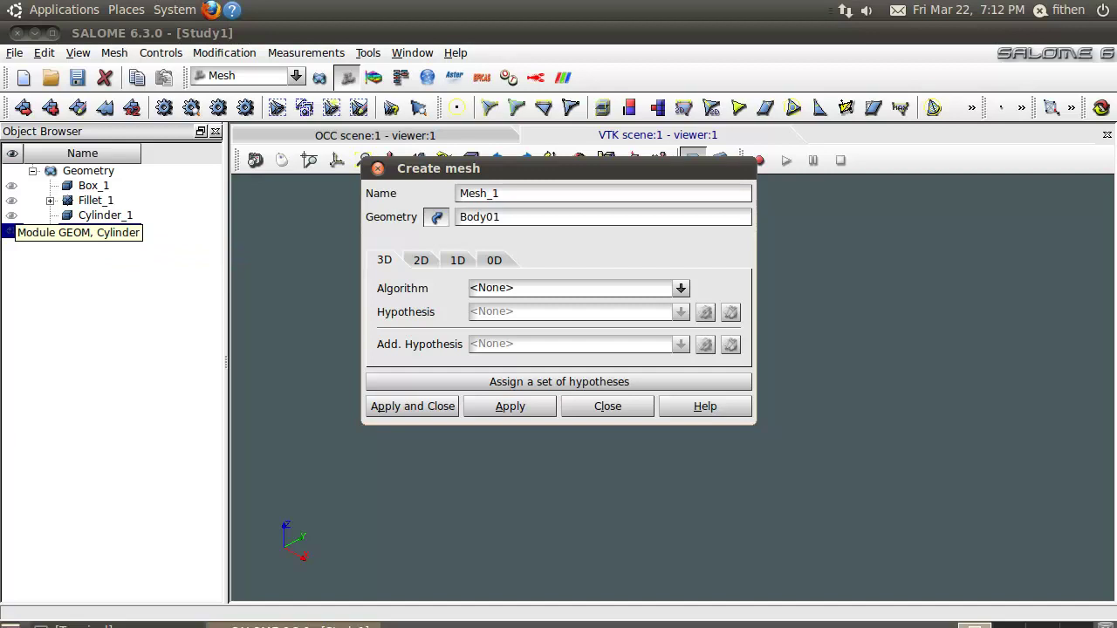
- Choose the Netgen 1D-2D-3D algorithm and add a NETGEN 3D Parameters hypothesis
{"action": "mouse_move", "coordinate": [504, 212]}
{"action": "left_mouse_down"}
{"action": "mouse_move", "coordinate": [455, 222]}
{"action": "mouse_move", "coordinate": [491, 226]}
{"action": "mouse_move", "coordinate": [508, 212]}
{"action": "mouse_move", "coordinate": [394, 245]}
{"action": "mouse_move", "coordinate": [148, 242]}
{"action": "mouse_move", "coordinate": [111, 256]}
{"action": "mouse_move", "coordinate": [63, 247]}
{"action": "mouse_move", "coordinate": [102, 233]}
{"action": "mouse_move", "coordinate": [145, 234]}
{"action": "left_mouse_up"}
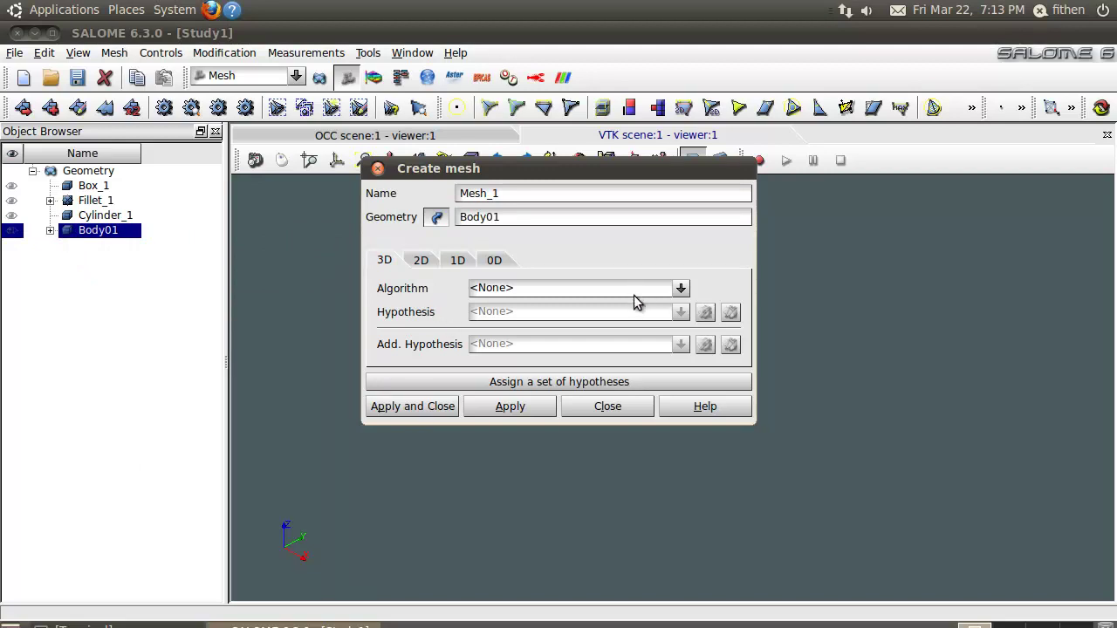
{"action": "left_click", "coordinate": [681, 289]}
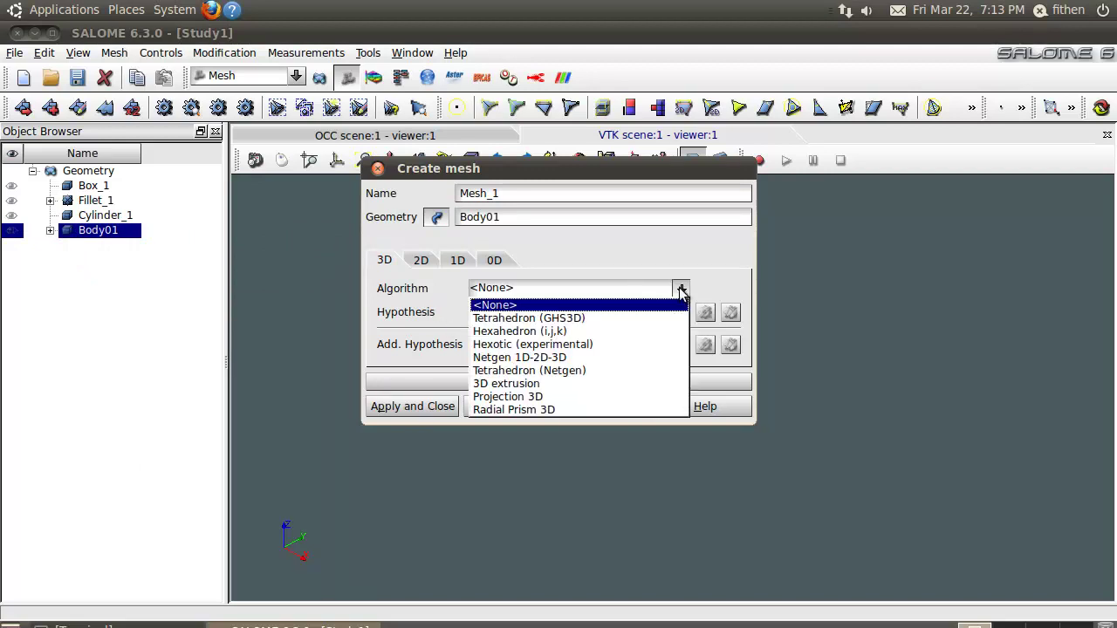
{"action": "left_click", "coordinate": [642, 356]}
{"action": "left_click", "coordinate": [706, 316]}
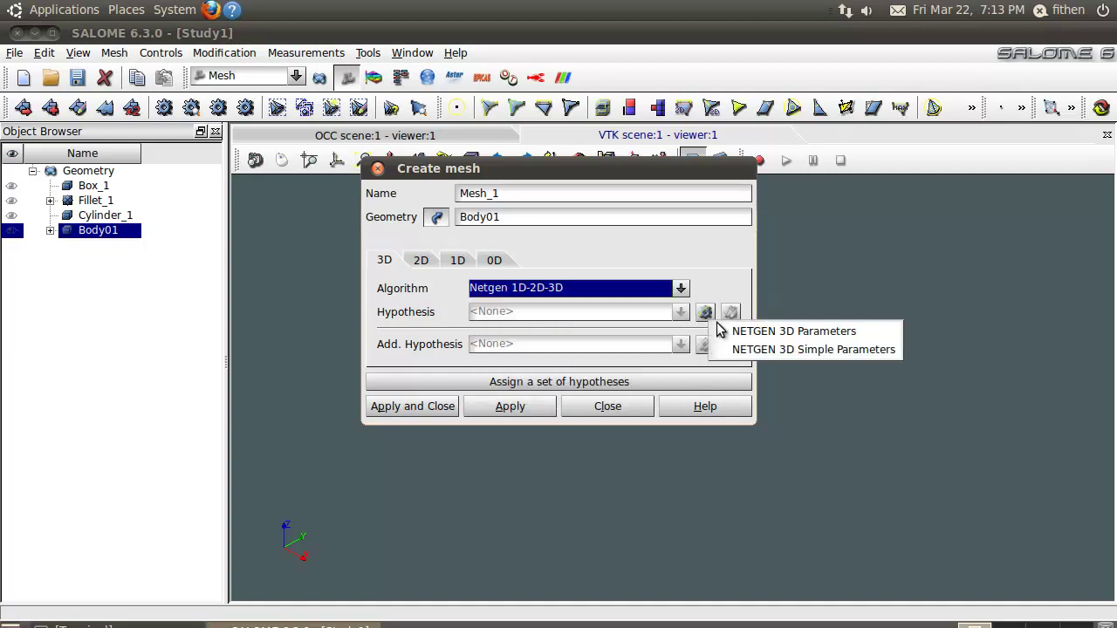
{"action": "left_click", "coordinate": [786, 333]}
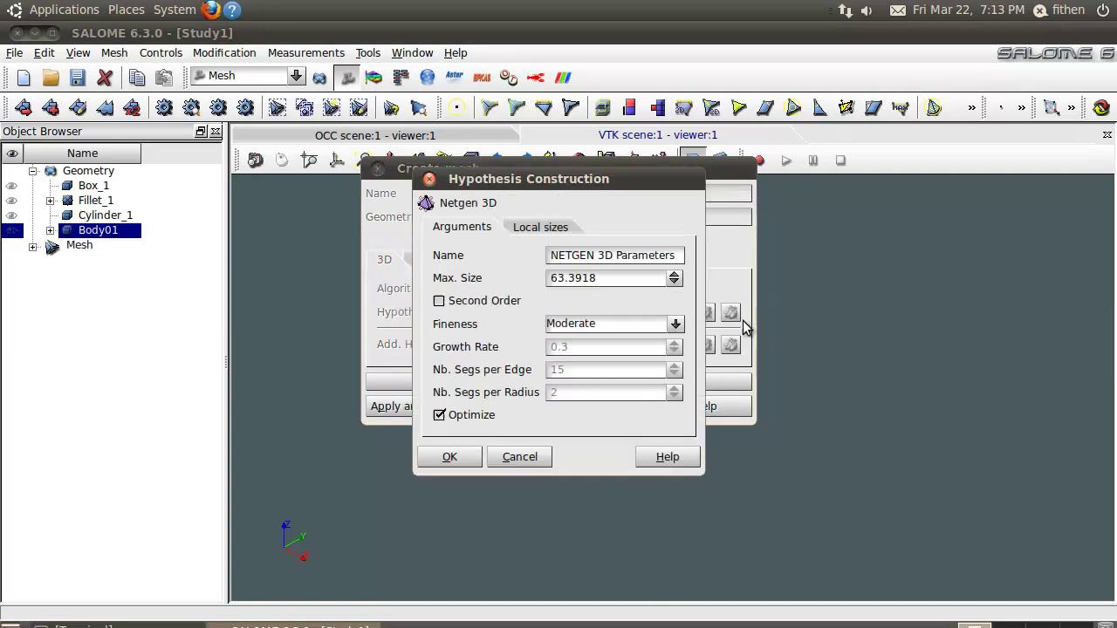
- Set fineness to Very Fine and Max. Size to 25, then create Mesh_1
{"action": "left_click", "coordinate": [674, 326]}
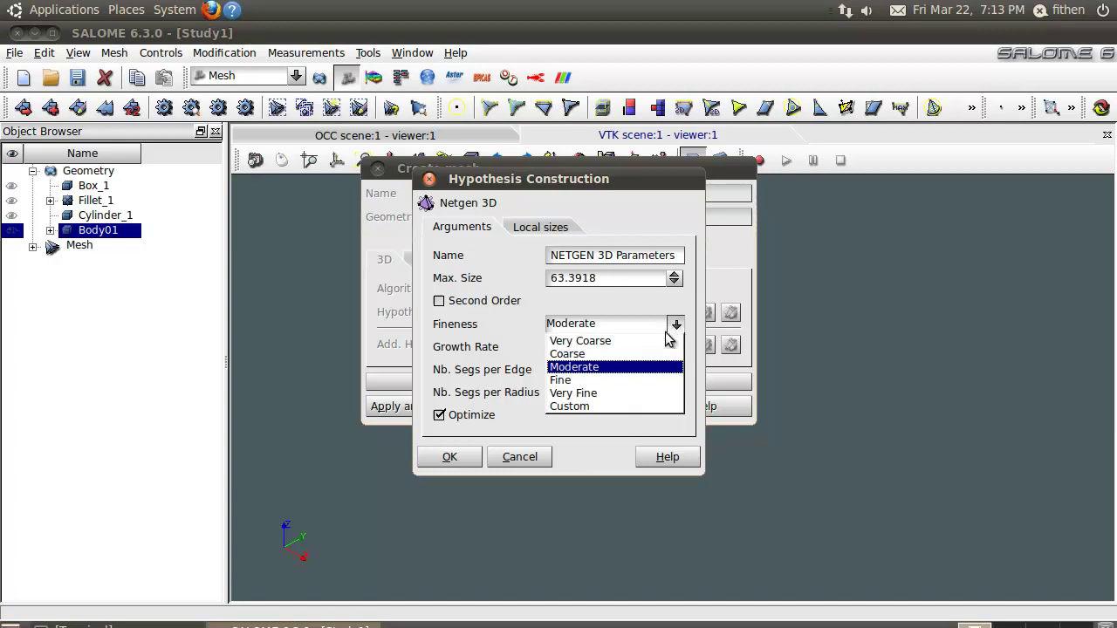
{"action": "left_click", "coordinate": [625, 395]}
{"action": "left_click_drag", "start_coordinate": [601, 279], "coordinate": [556, 279]}
{"action": "left_click", "coordinate": [523, 229]}
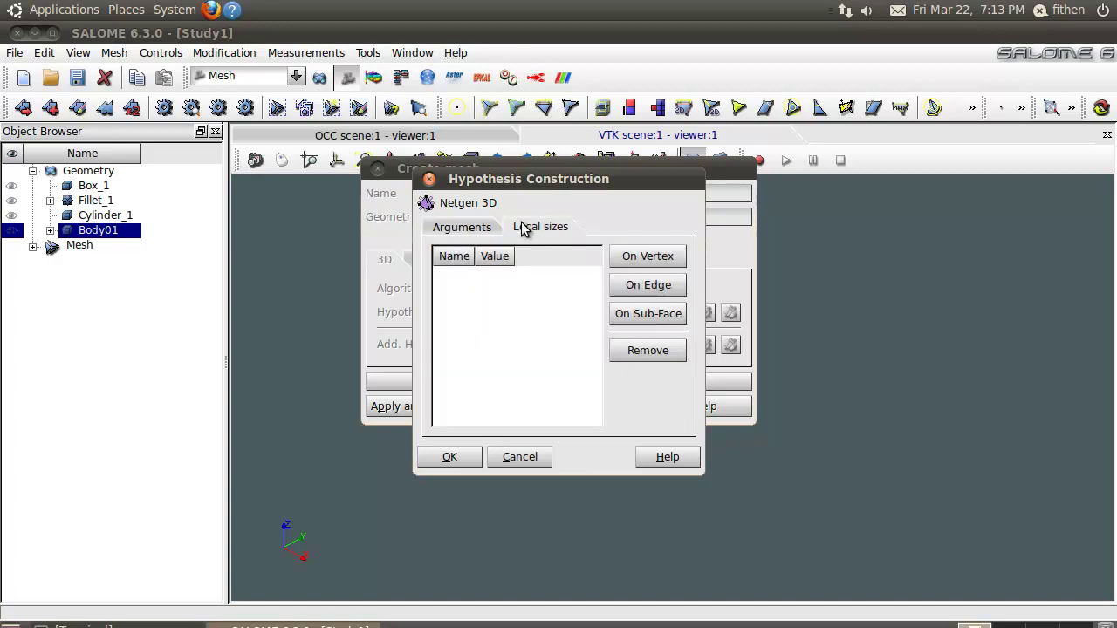
{"action": "left_click", "coordinate": [469, 229]}
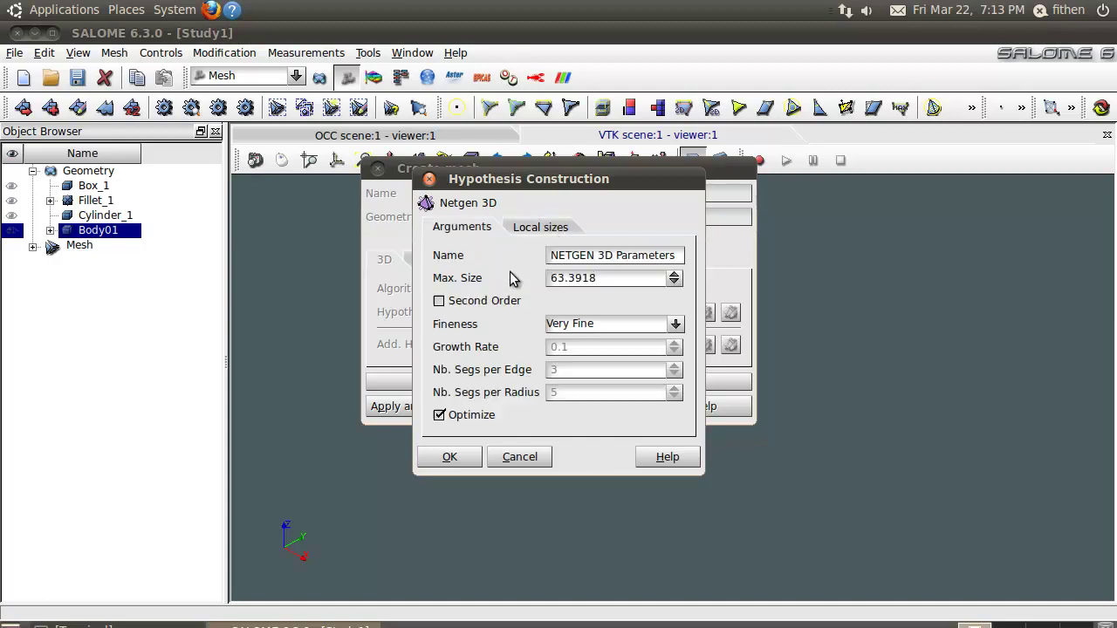
{"action": "left_click_drag", "start_coordinate": [606, 275], "coordinate": [535, 276]}
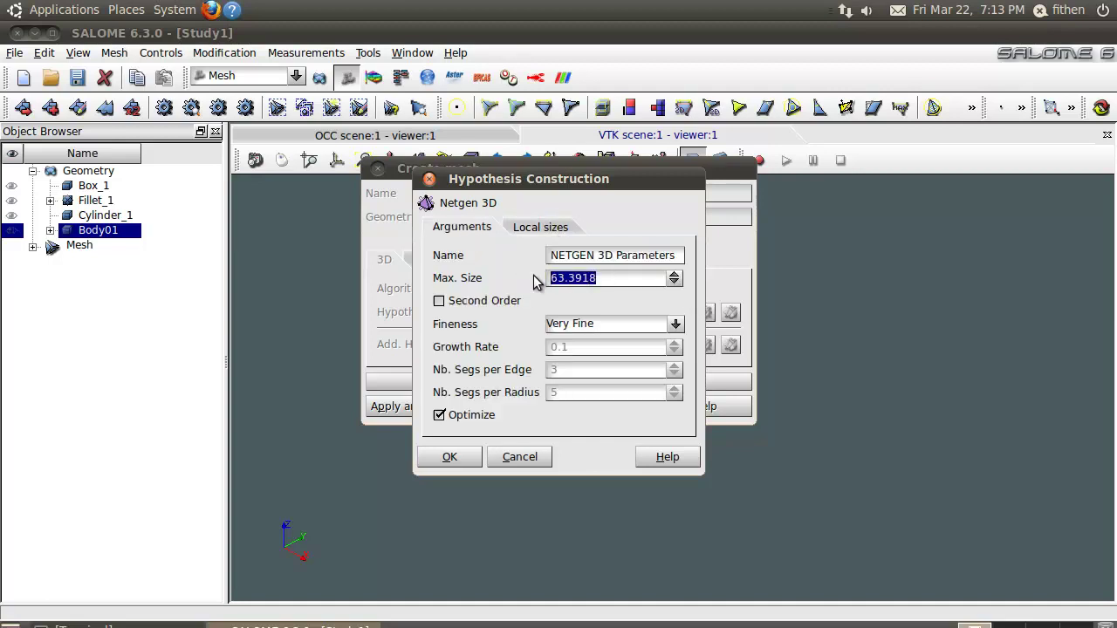
{"action": "type", "text": "25"}
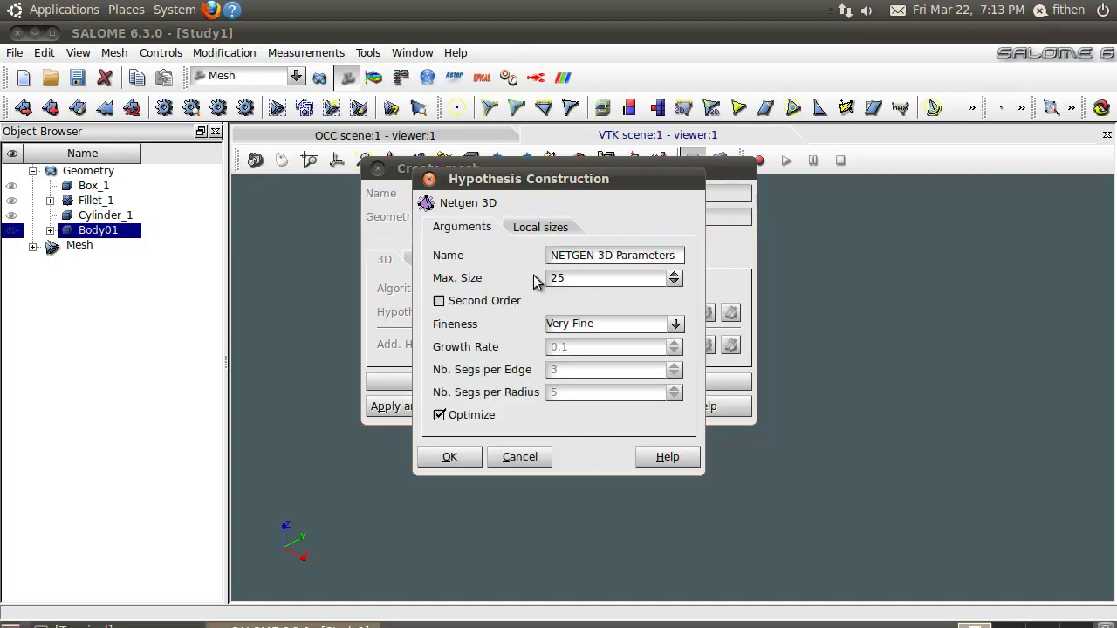
{"action": "left_click", "coordinate": [450, 458]}
{"action": "left_click", "coordinate": [423, 412]}
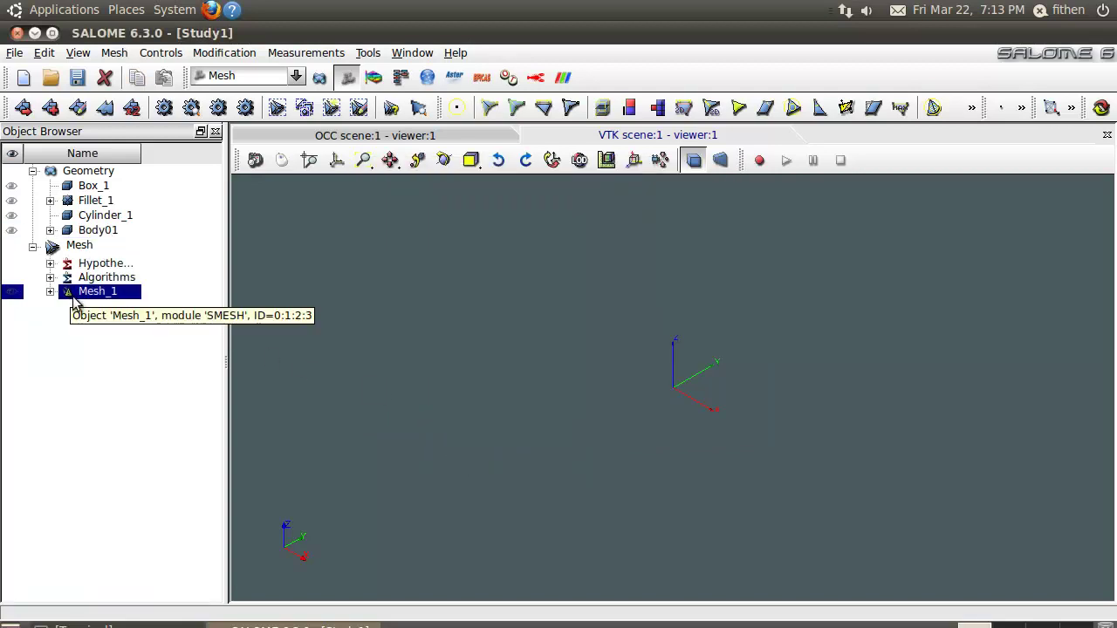
- Compute Mesh_1 and review the results: 8545 nodes, 5546 triangles, 41471 tetrahedra
{"action": "left_click", "coordinate": [164, 108]}
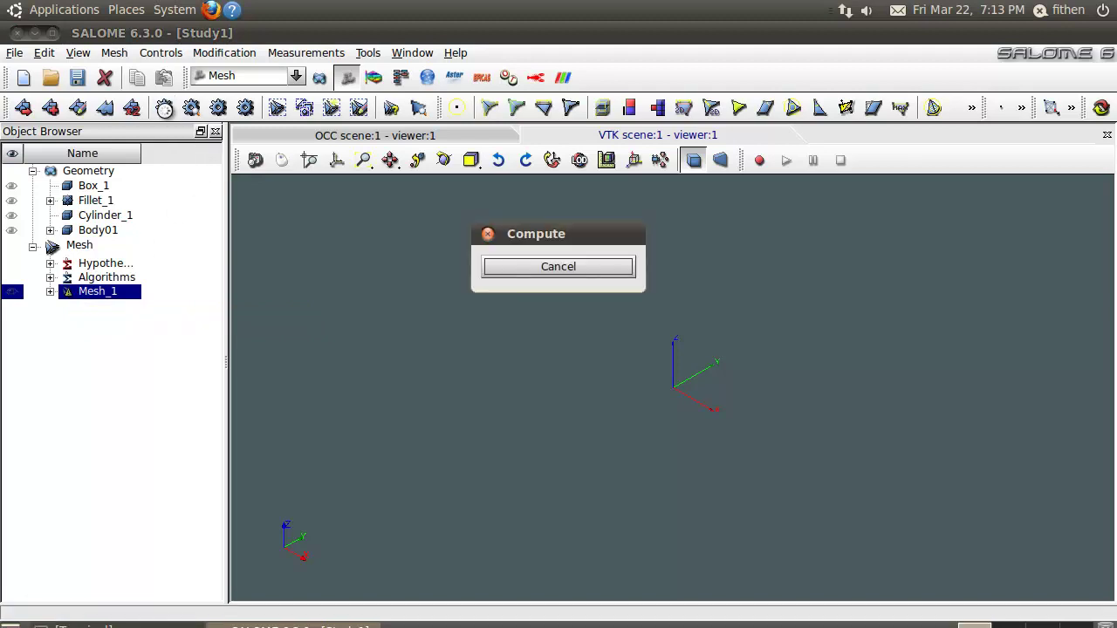
{"action": "left_click", "coordinate": [165, 625]}
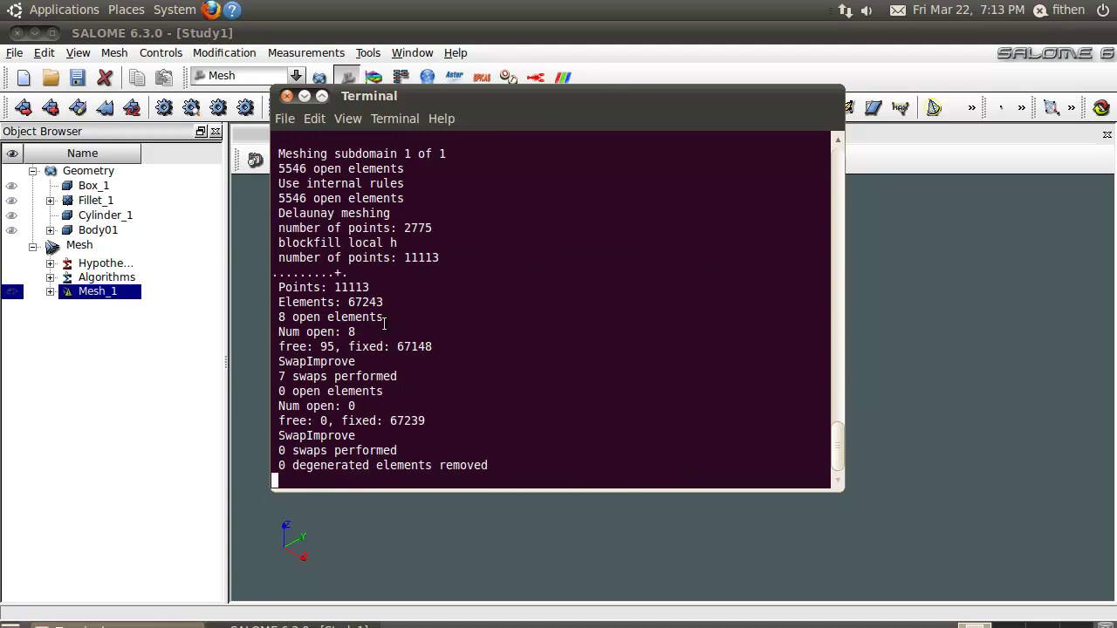
{"action": "left_click_drag", "start_coordinate": [496, 96], "coordinate": [334, 178]}
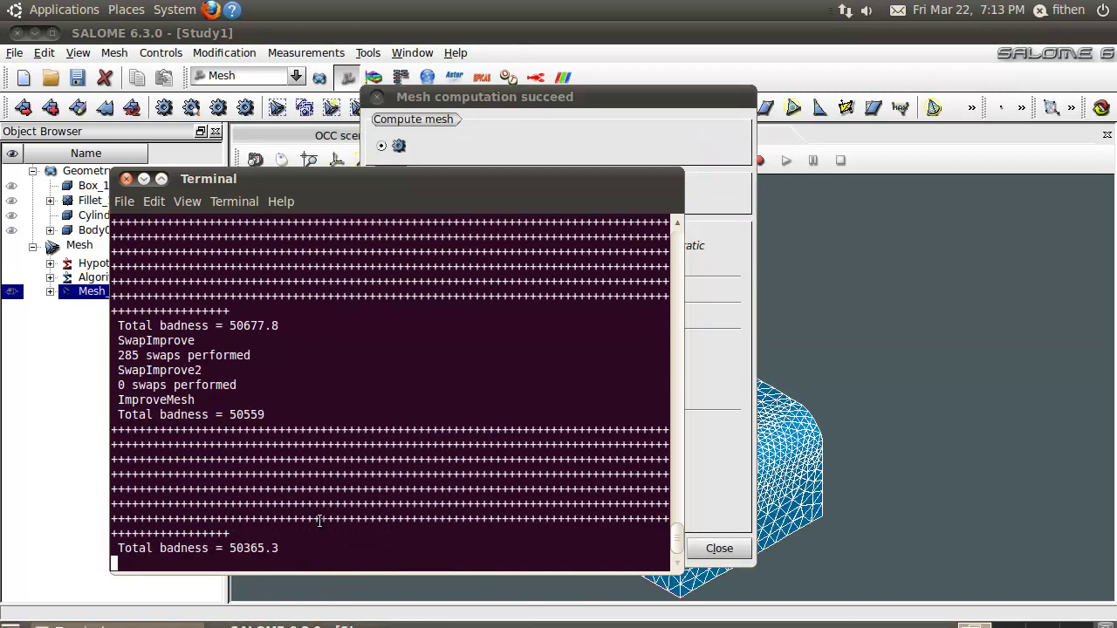
{"action": "left_click", "coordinate": [620, 97]}
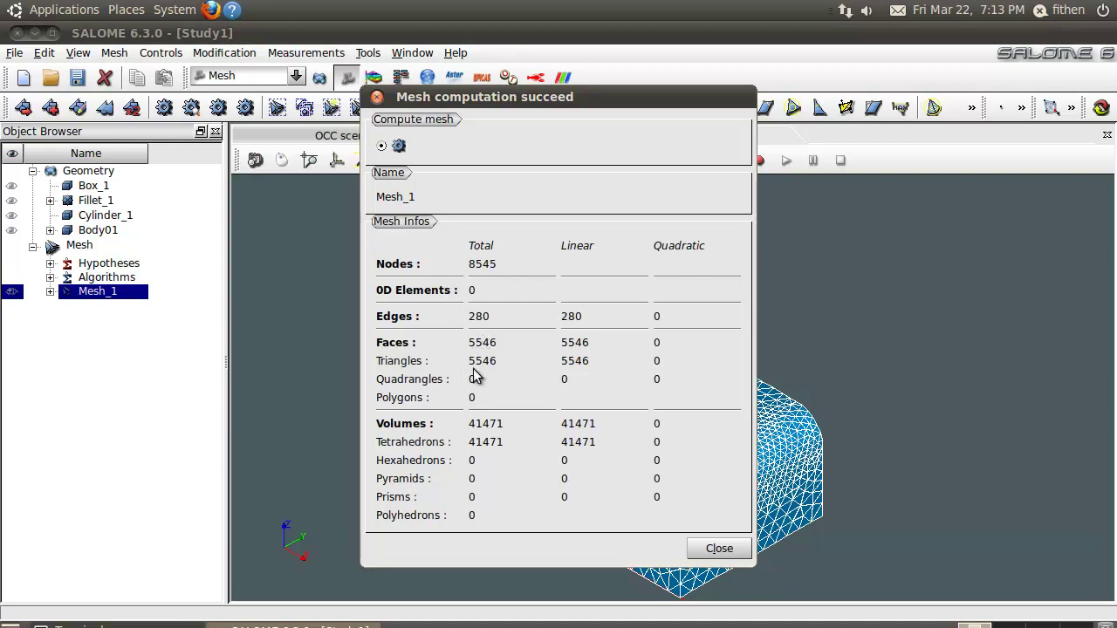
- Dismiss the results, then zoom and tilt onto the mesh at the cylinder base
{"action": "left_click", "coordinate": [732, 548]}
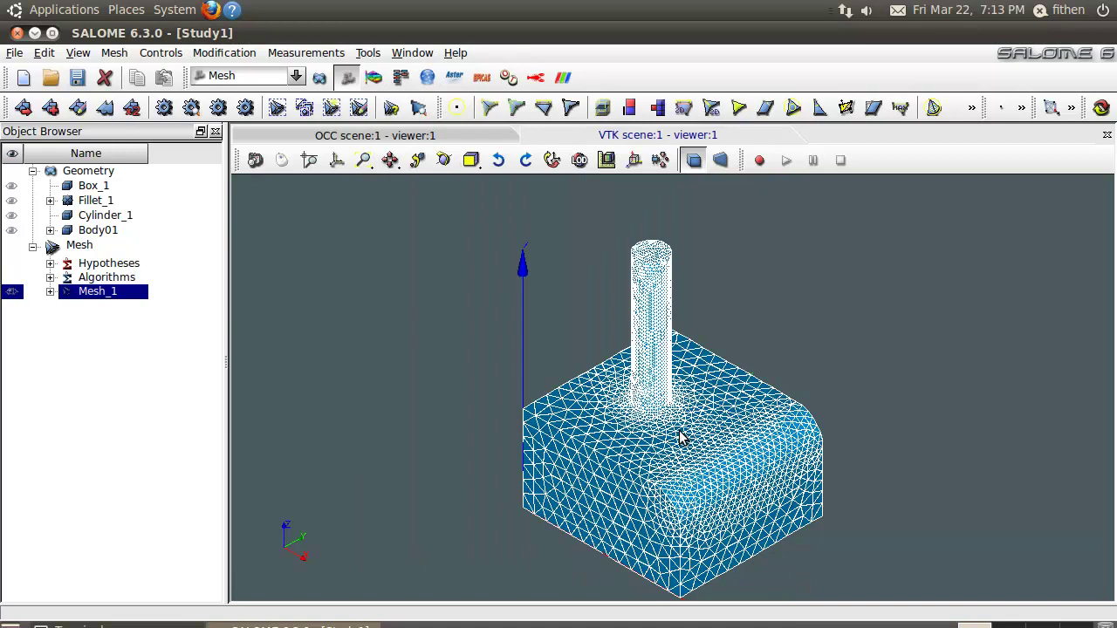
{"action": "mouse_move", "coordinate": [681, 437]}
{"action": "right_mouse_down", "text": "ctrl"}
{"action": "mouse_move", "coordinate": [694, 452]}
{"action": "mouse_move", "coordinate": [689, 434]}
{"action": "right_mouse_up", "text": "ctrl"}
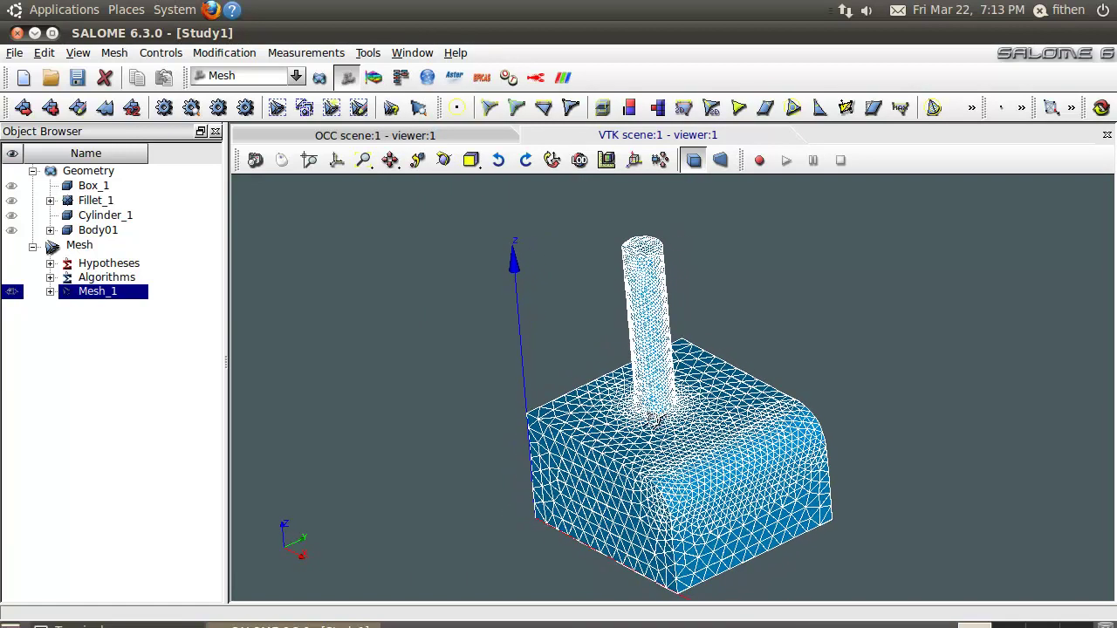
{"action": "scroll", "coordinate": [681, 445], "scroll_direction": "up", "scroll_amount": 5}
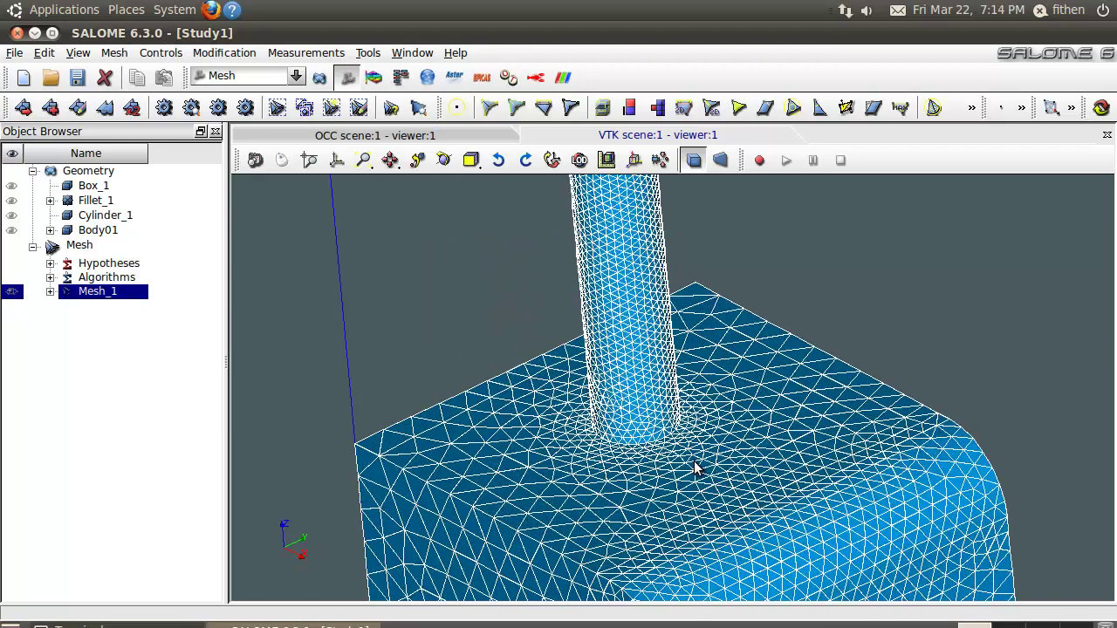
{"action": "scroll", "coordinate": [694, 471], "scroll_direction": "up", "scroll_amount": 3}
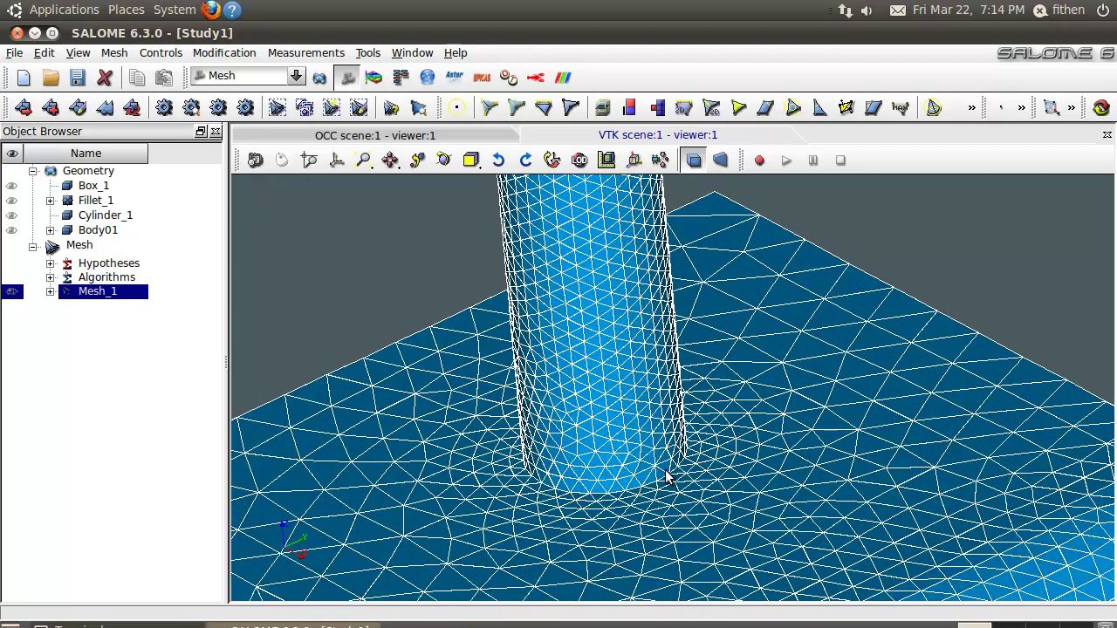
{"action": "right_click_drag", "start_coordinate": [661, 478], "coordinate": [694, 498], "text": "ctrl"}
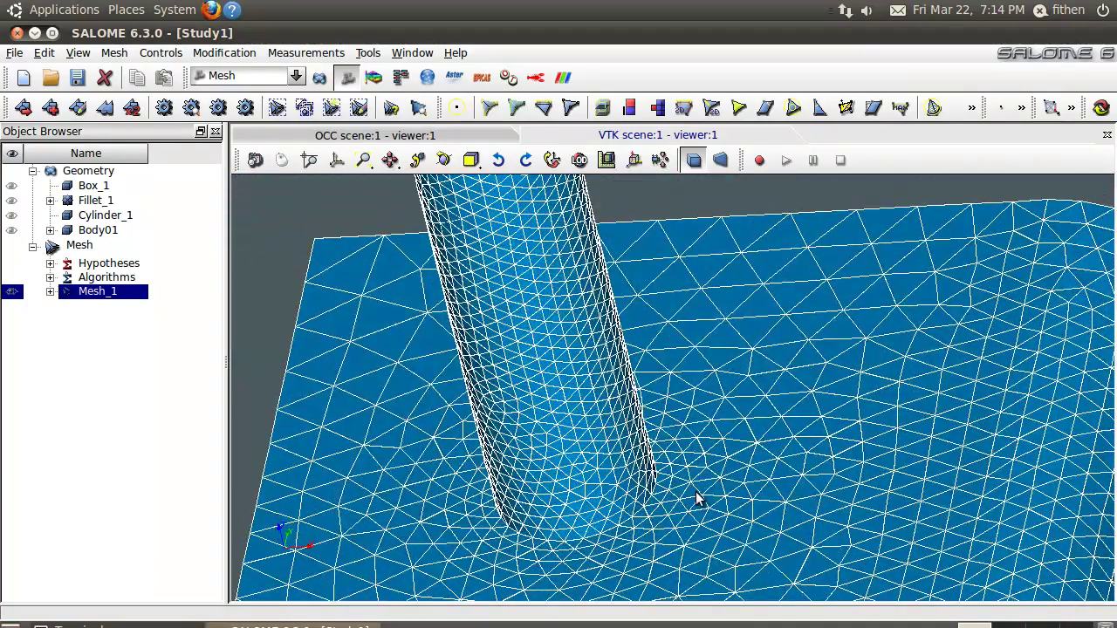
- Add a new || Z-X clipping plane at distance 0.5 to Mesh_1 and apply it
{"action": "right_click", "coordinate": [698, 393]}
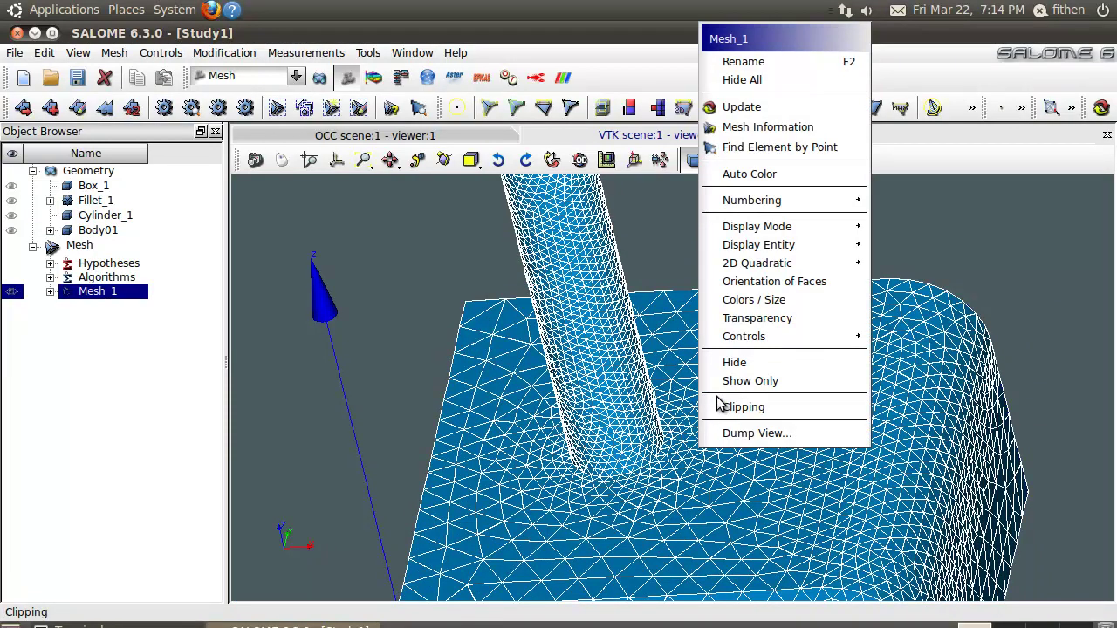
{"action": "left_click", "coordinate": [729, 406]}
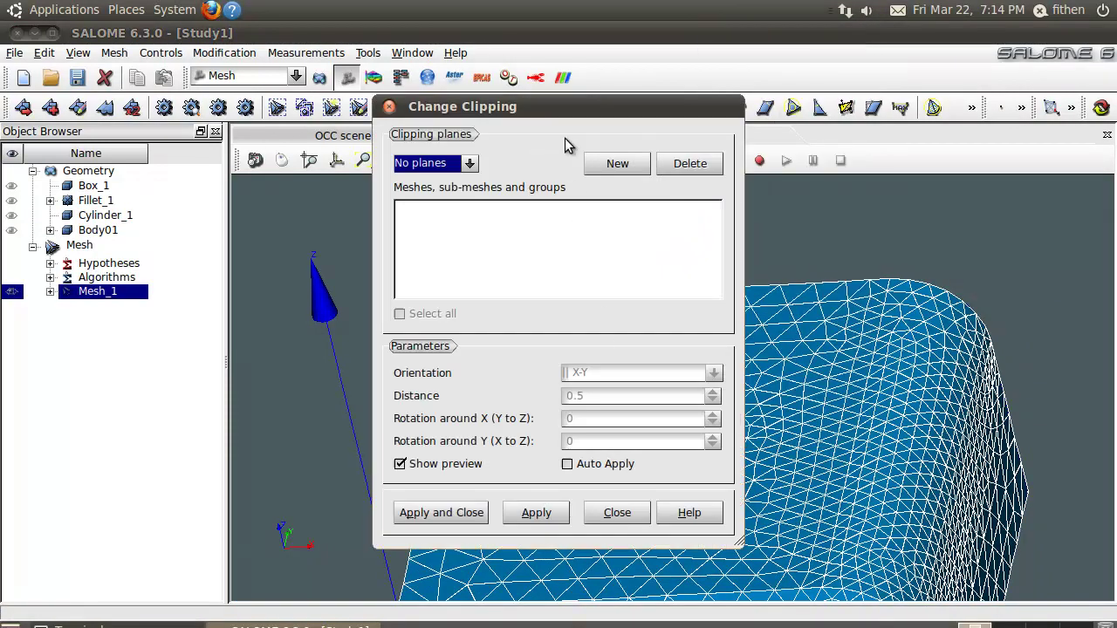
{"action": "left_click_drag", "start_coordinate": [571, 109], "coordinate": [240, 160]}
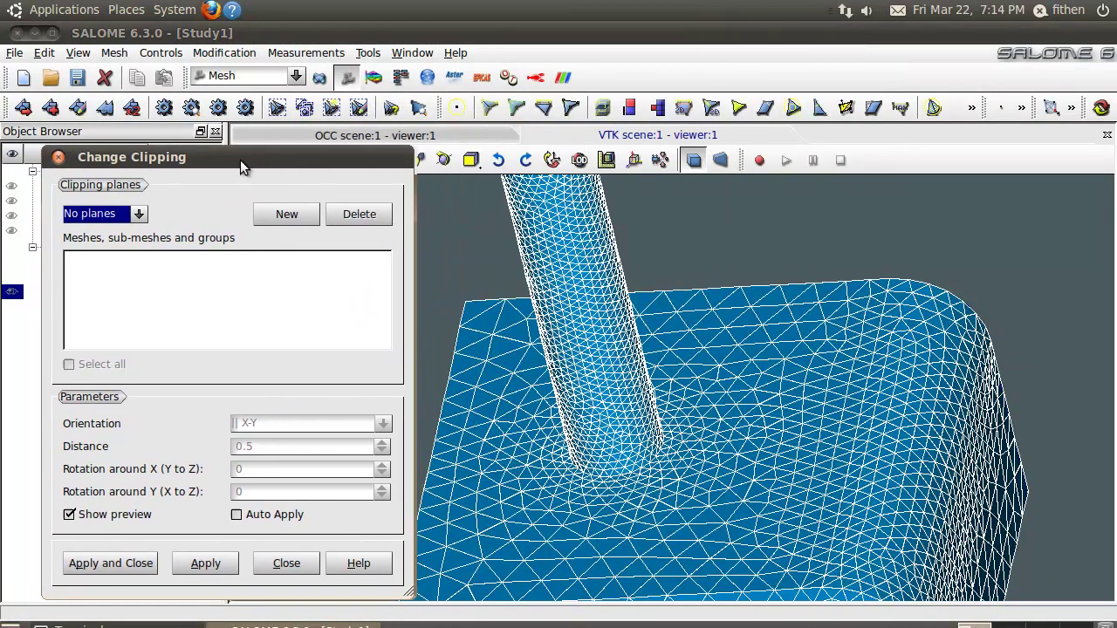
{"action": "left_click", "coordinate": [269, 216]}
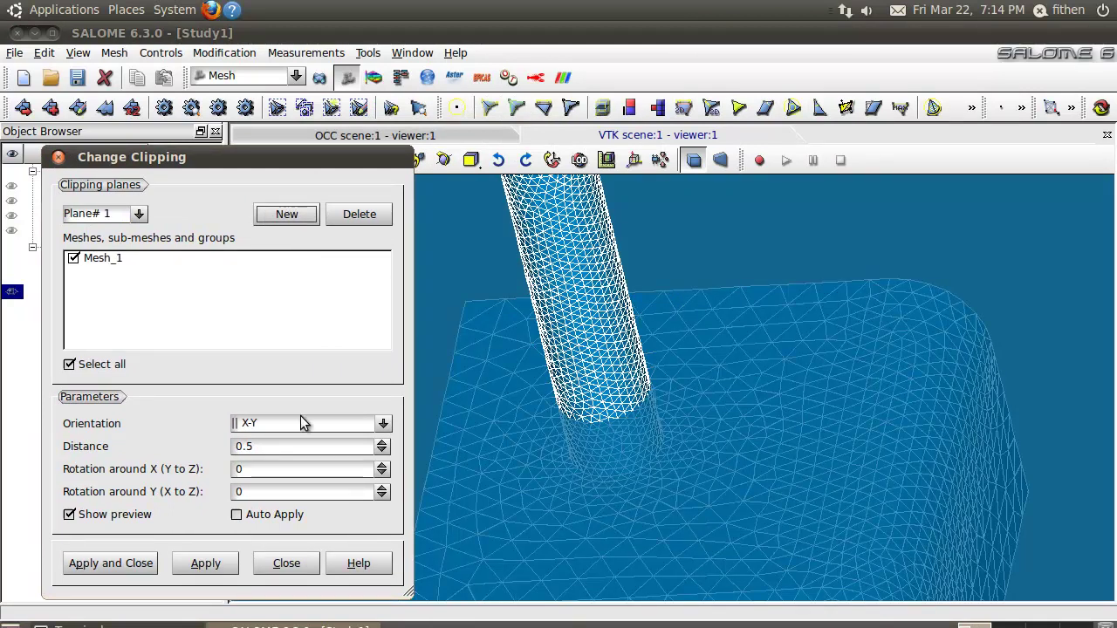
{"action": "left_click", "coordinate": [383, 423]}
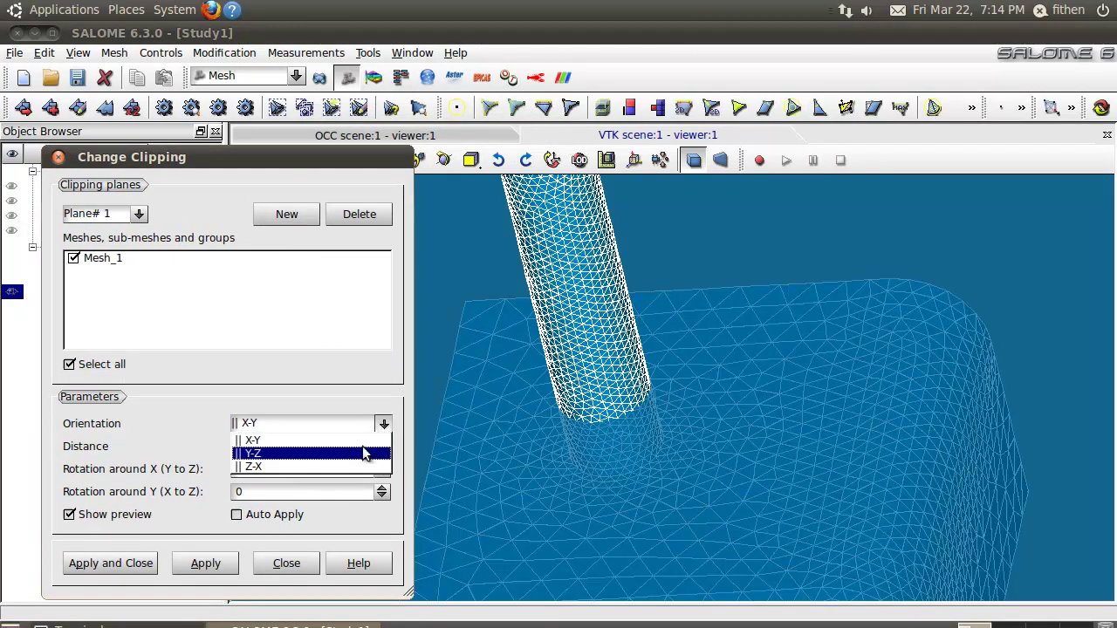
{"action": "left_click", "coordinate": [365, 448]}
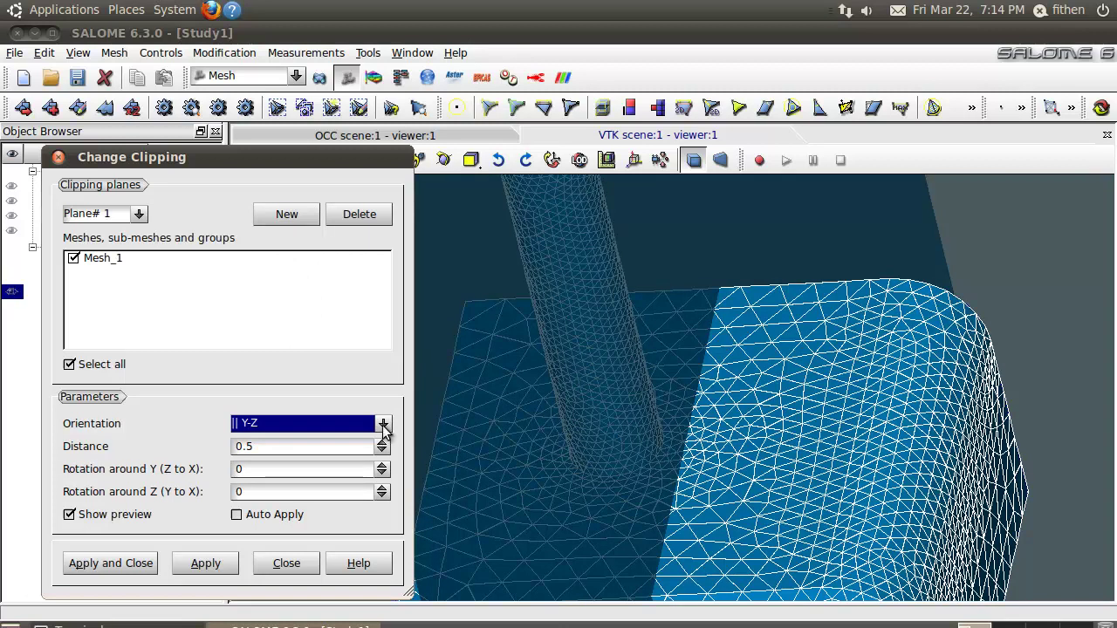
{"action": "left_click", "coordinate": [384, 423]}
{"action": "left_click", "coordinate": [367, 468]}
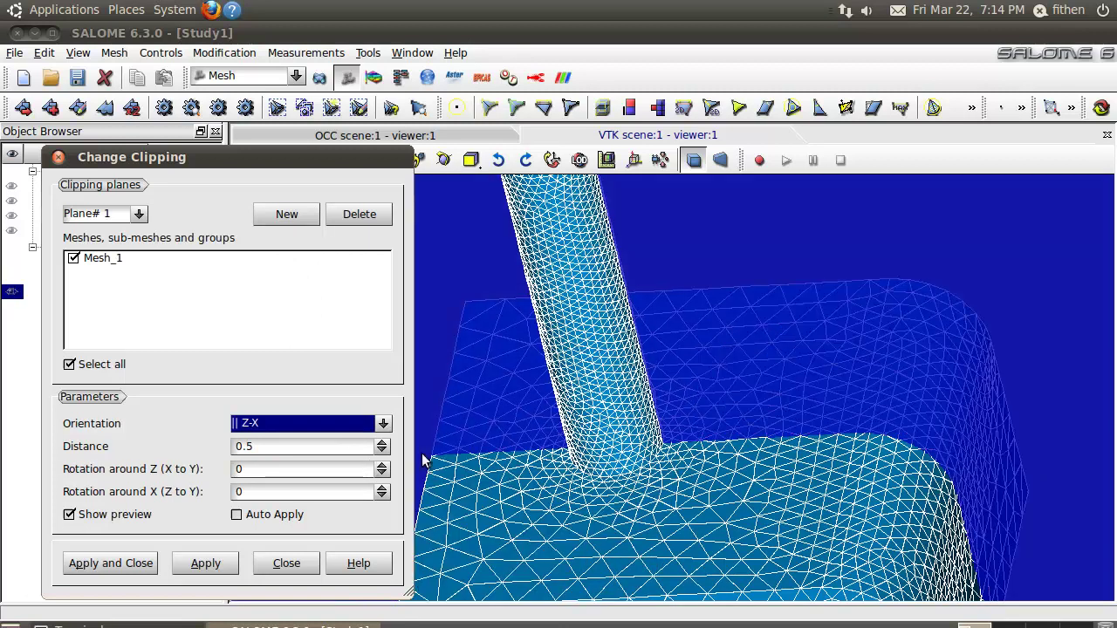
{"action": "left_click", "coordinate": [136, 564]}
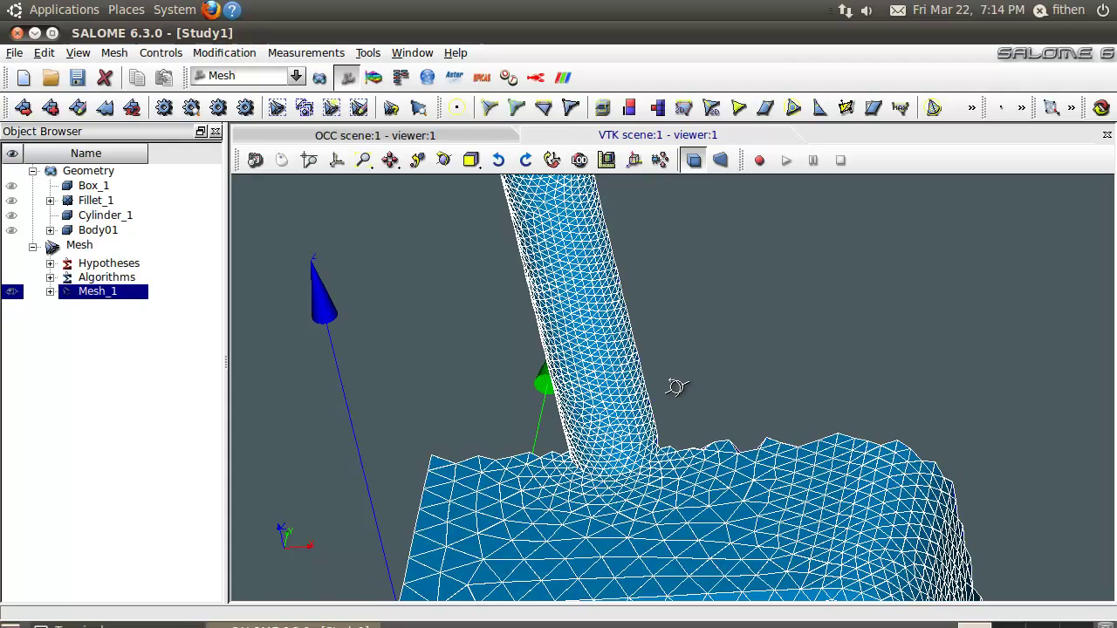
- Orbit and zoom around the cut section to view the exposed tetrahedra near the fillet and cylinder
{"action": "left_click_drag", "start_coordinate": [673, 387], "coordinate": [677, 432], "text": "ctrl"}
{"action": "left_click_drag", "start_coordinate": [776, 345], "coordinate": [621, 475], "text": "ctrl"}
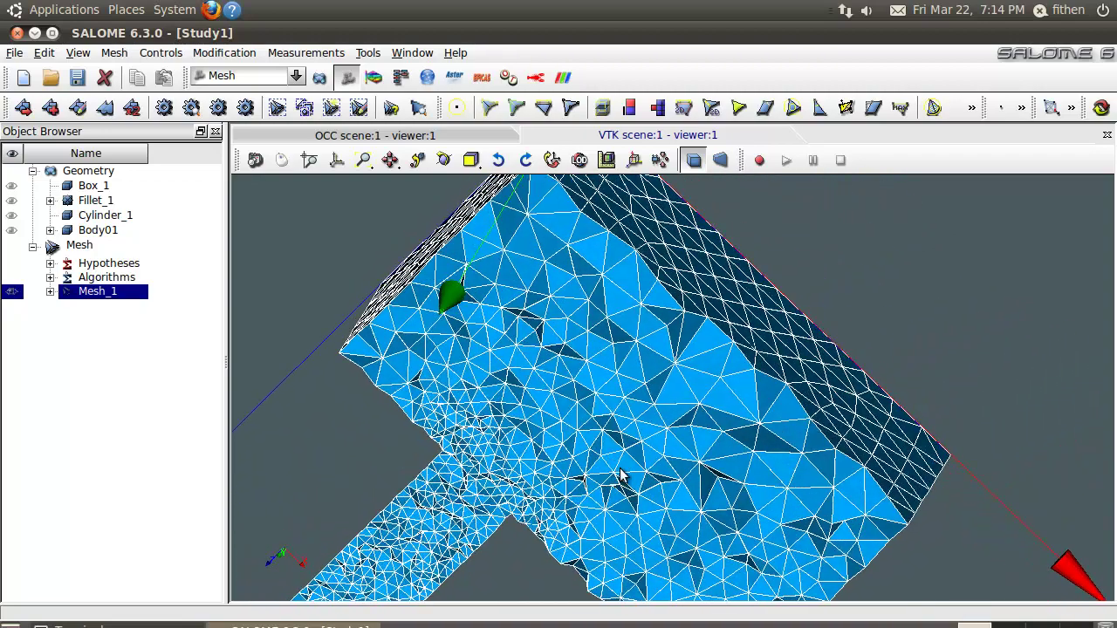
{"action": "scroll", "coordinate": [493, 476], "scroll_direction": "up", "scroll_amount": 5}
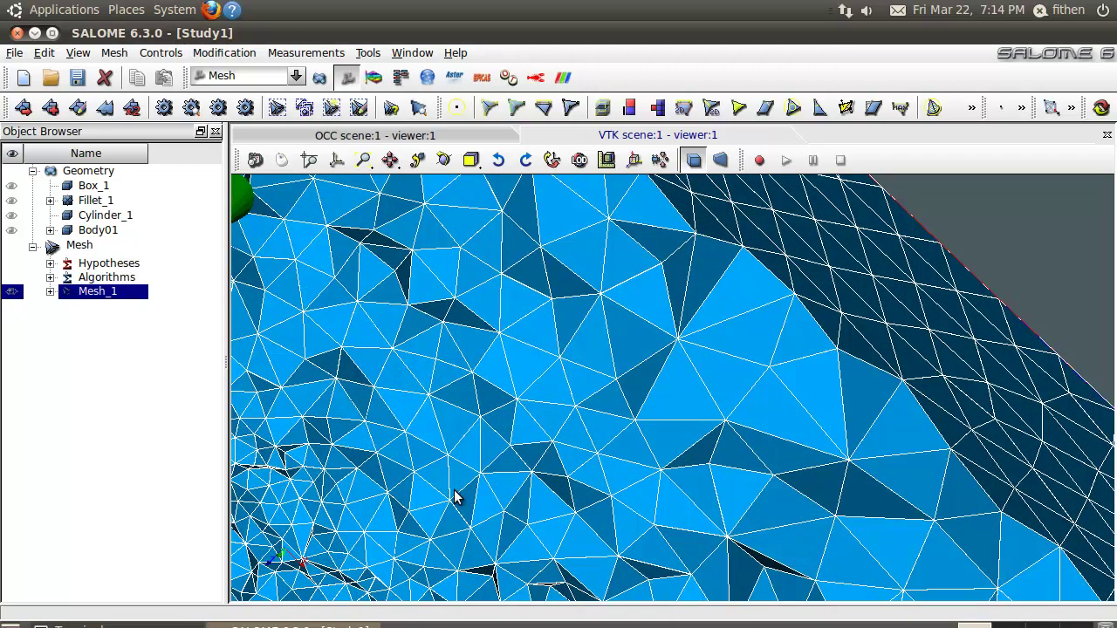
{"action": "middle_click_drag", "start_coordinate": [418, 502], "coordinate": [818, 345], "text": "ctrl"}
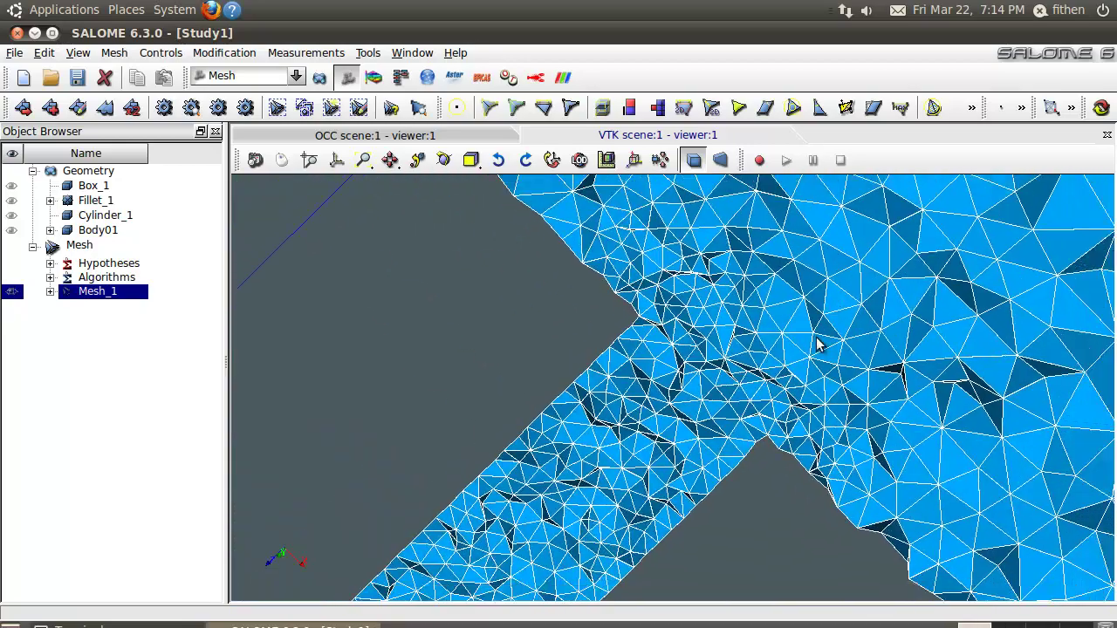
{"action": "scroll", "coordinate": [759, 406], "scroll_direction": "up", "scroll_amount": 3}
{"action": "right_click_drag", "start_coordinate": [827, 338], "coordinate": [804, 387], "text": "ctrl"}
{"action": "right_click_drag", "start_coordinate": [675, 442], "coordinate": [696, 462], "text": "ctrl"}
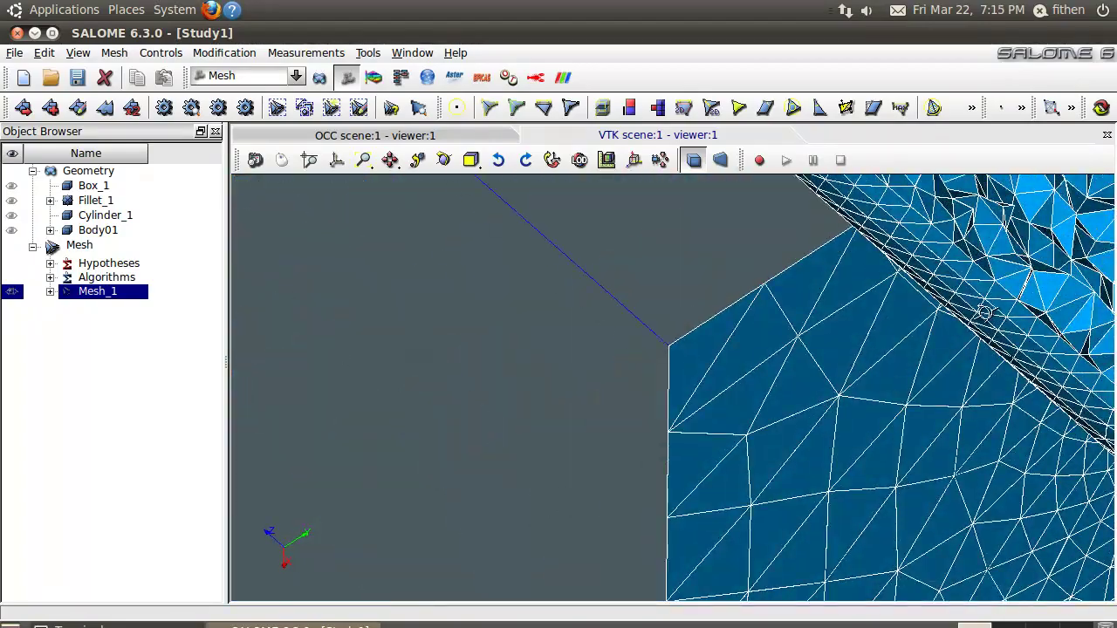
{"action": "right_click_drag", "start_coordinate": [984, 312], "coordinate": [472, 421], "text": "ctrl"}
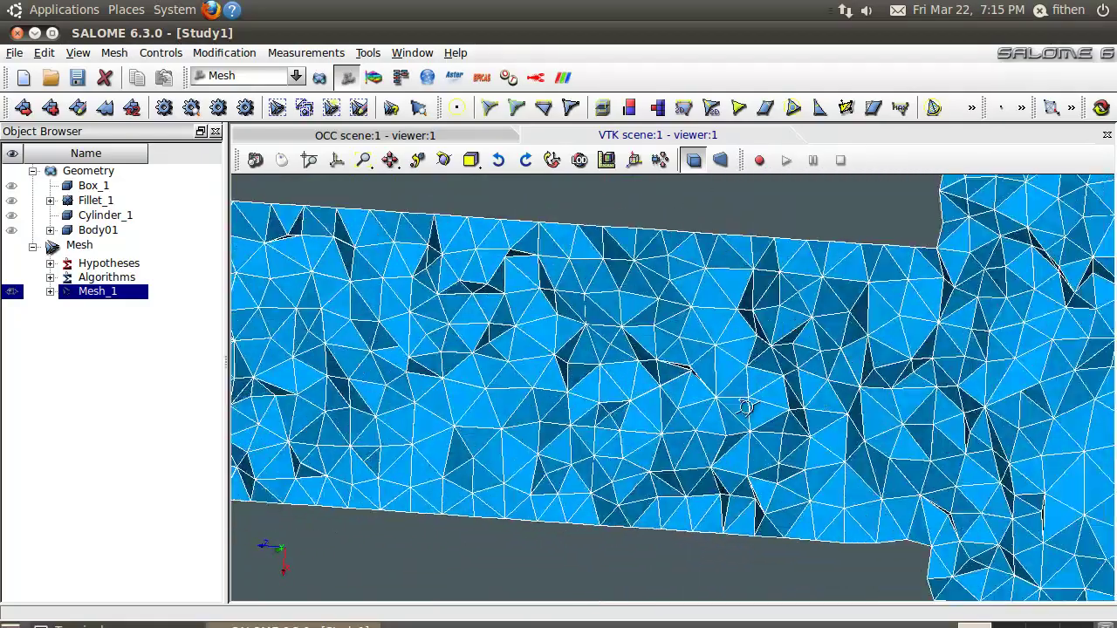
{"action": "right_click_drag", "start_coordinate": [746, 407], "coordinate": [961, 418], "text": "ctrl"}
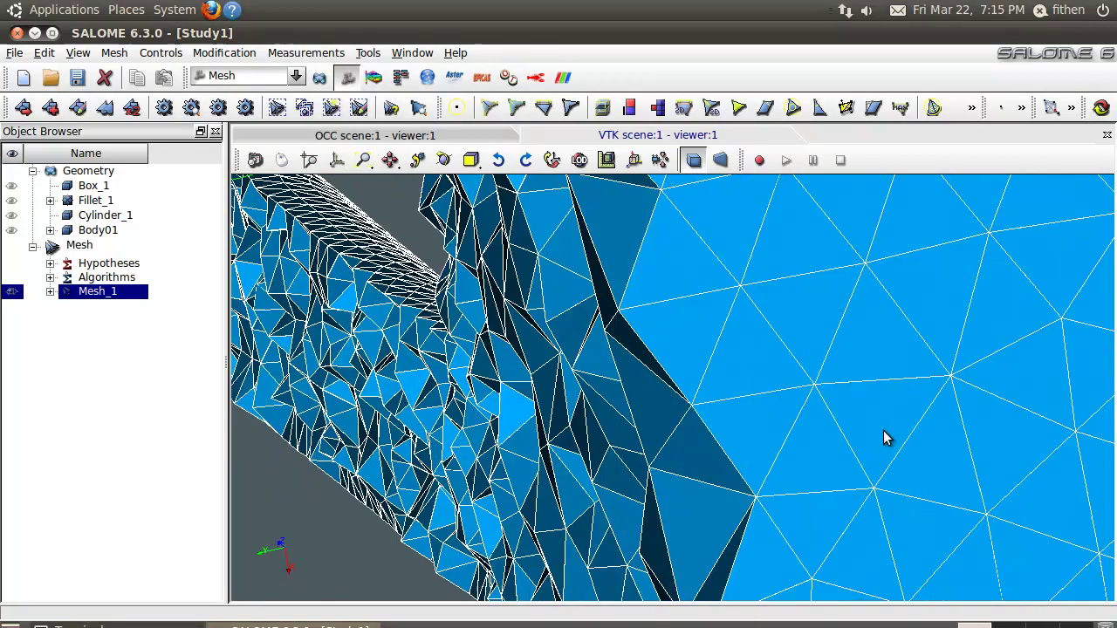
{"action": "scroll", "coordinate": [884, 431], "scroll_direction": "down", "scroll_amount": 10}
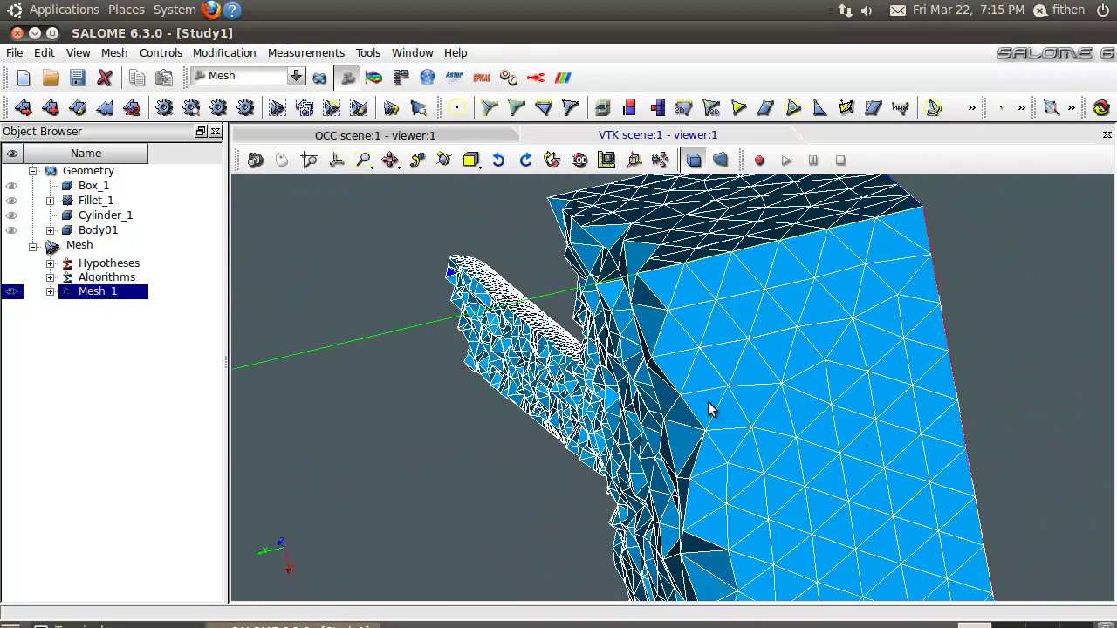
{"action": "right_click_drag", "start_coordinate": [708, 408], "coordinate": [842, 477], "text": "ctrl"}
{"action": "right_click_drag", "start_coordinate": [795, 441], "coordinate": [860, 448], "text": "ctrl"}
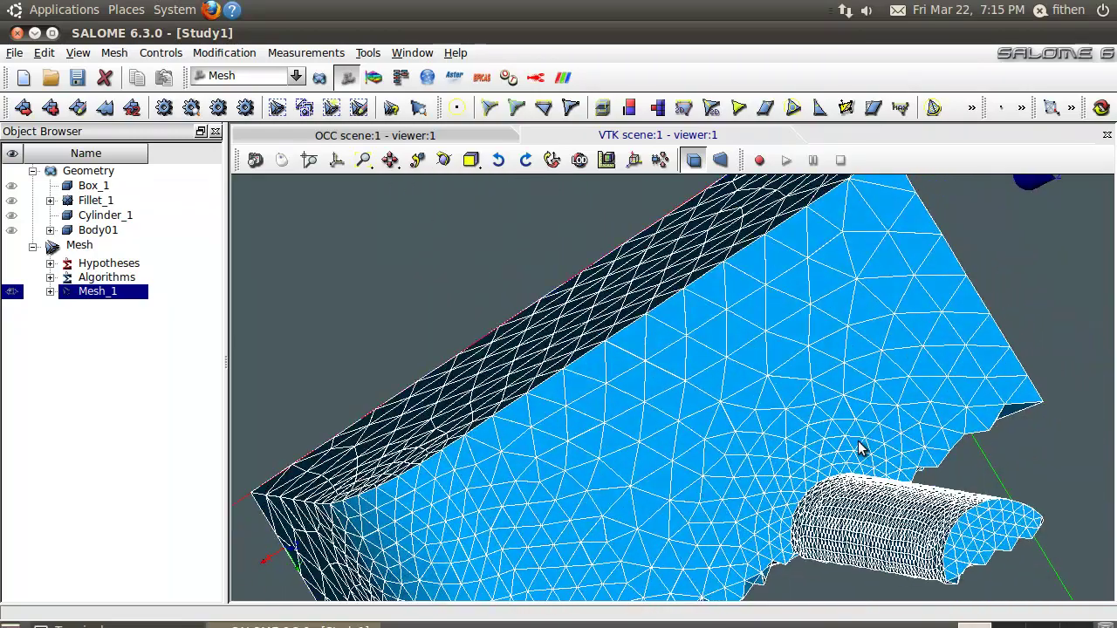
- Delete Mesh_1's Z-X clipping plane in the Clipping dialog and apply the change
{"action": "right_click", "coordinate": [818, 417]}
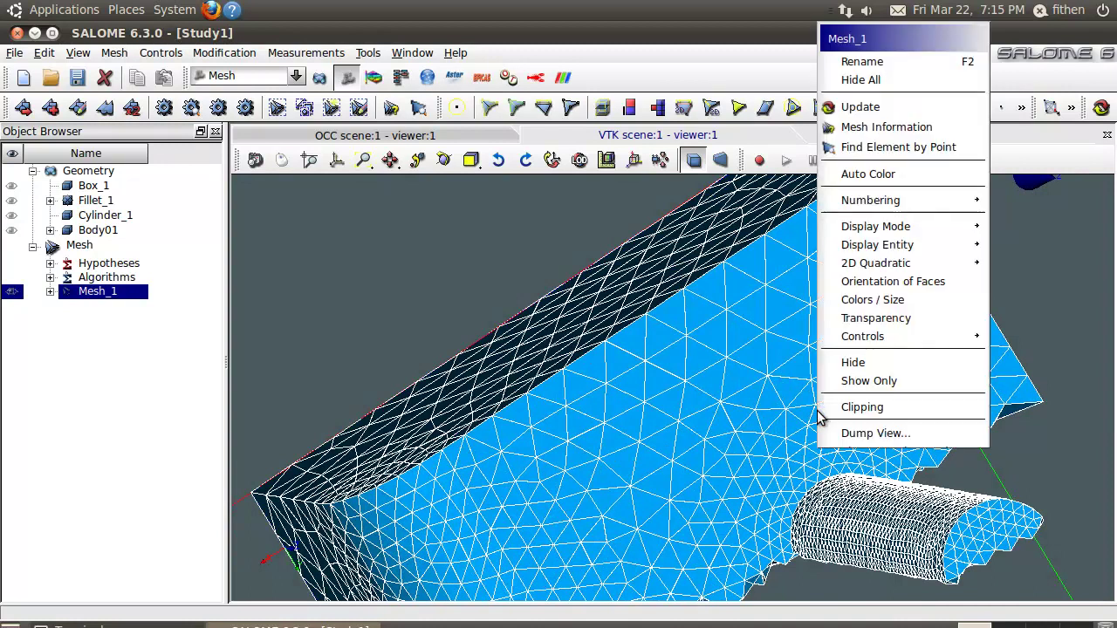
{"action": "left_click", "coordinate": [876, 407]}
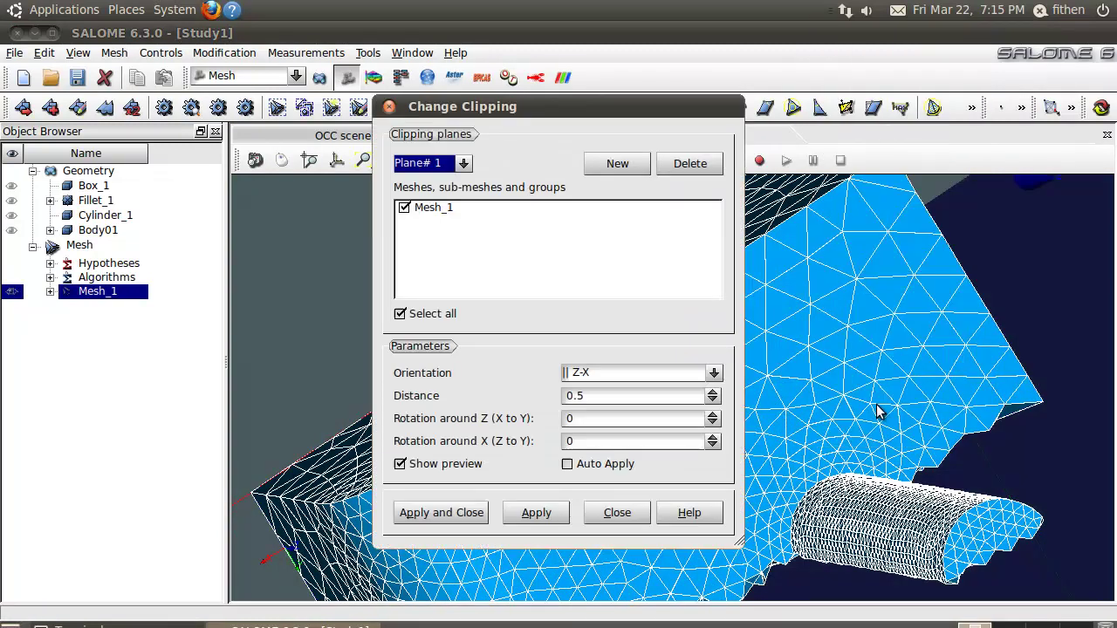
{"action": "left_click", "coordinate": [462, 211]}
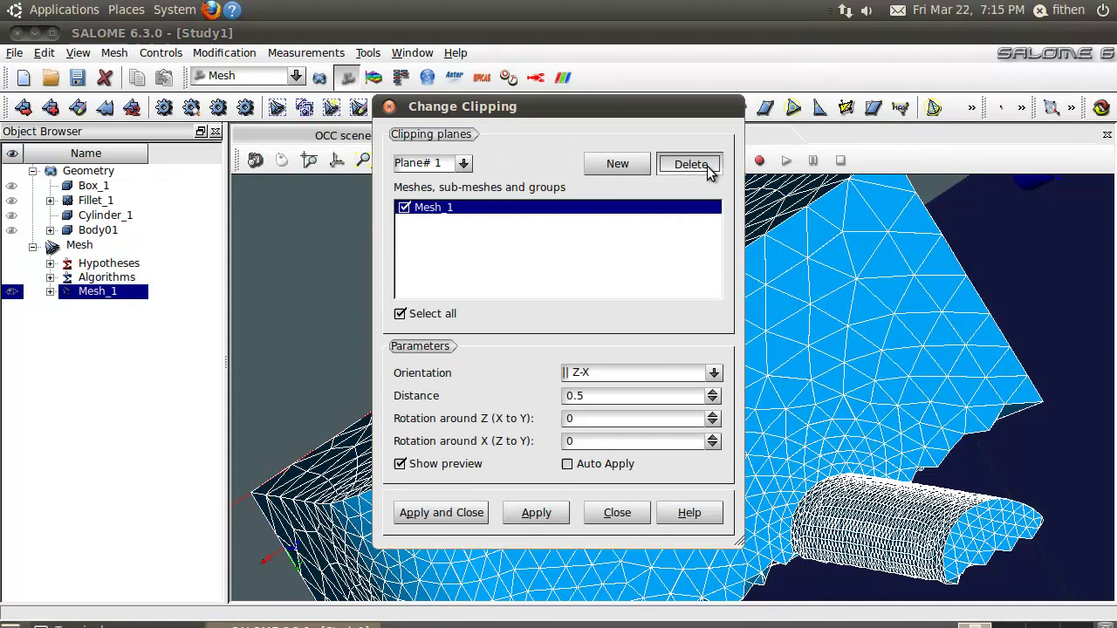
{"action": "left_click", "coordinate": [690, 164]}
{"action": "left_click", "coordinate": [454, 515]}
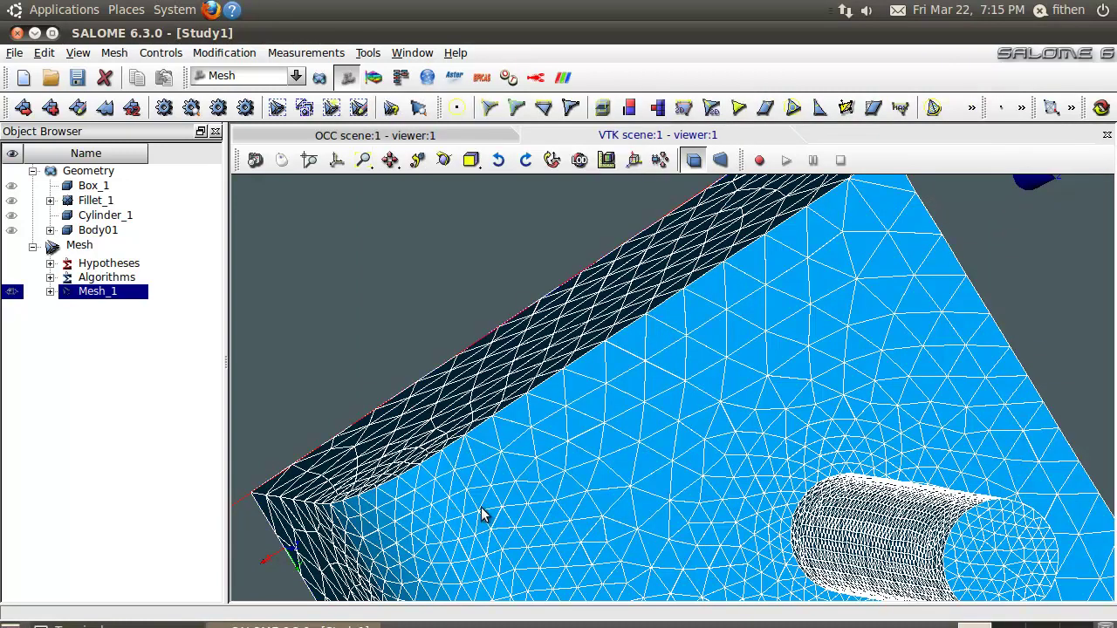
- Orbit, pan and zoom Mesh_1 to inspect the dense triangles at the cylinder base and filleted box corner
{"action": "left_click_drag", "start_coordinate": [679, 501], "coordinate": [743, 455]}
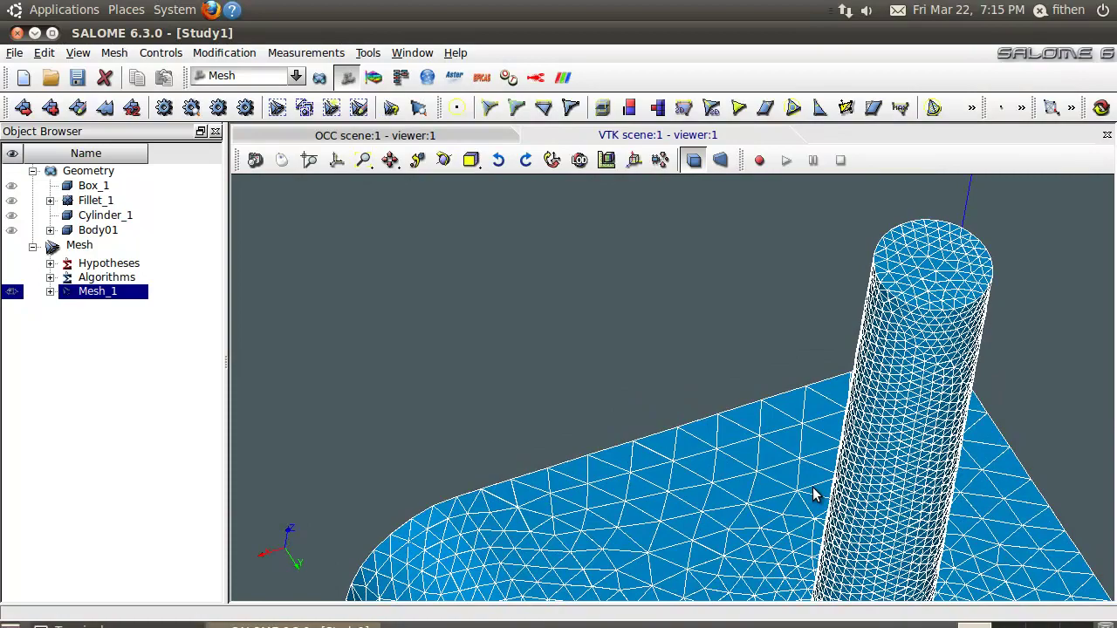
{"action": "left_click_drag", "start_coordinate": [813, 489], "coordinate": [633, 281]}
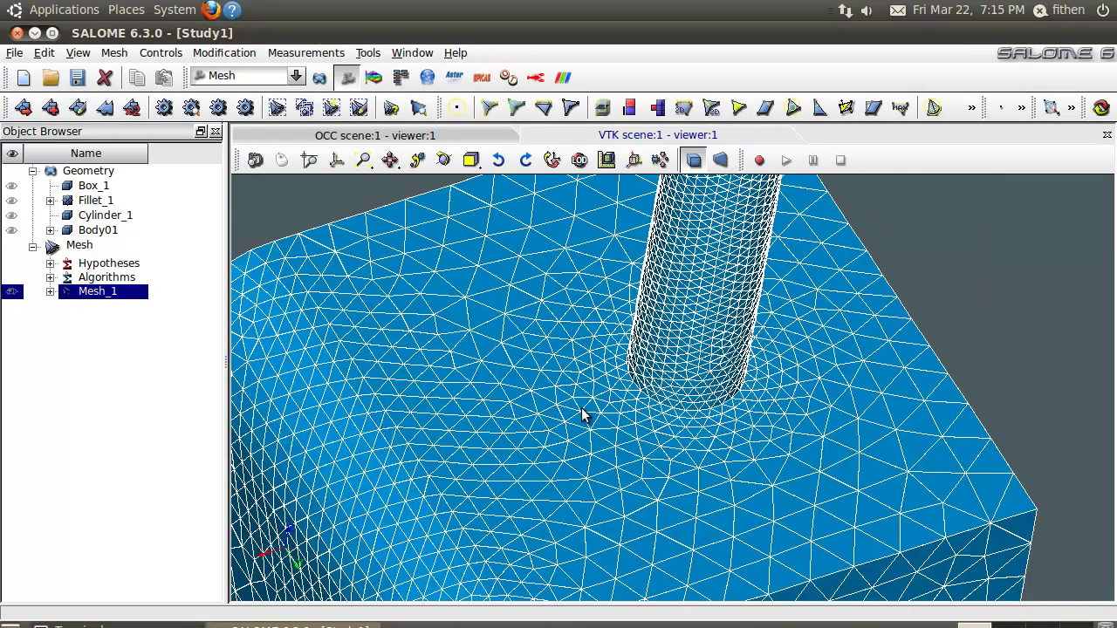
{"action": "left_click_drag", "start_coordinate": [585, 414], "coordinate": [622, 499]}
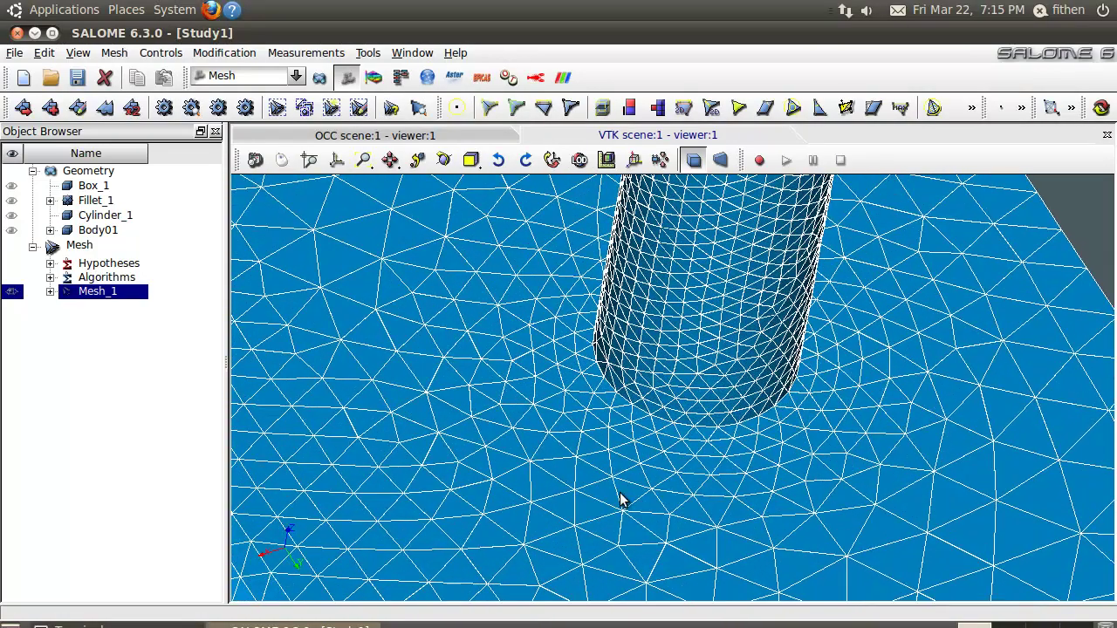
{"action": "scroll", "coordinate": [620, 499], "scroll_direction": "down", "scroll_amount": 10}
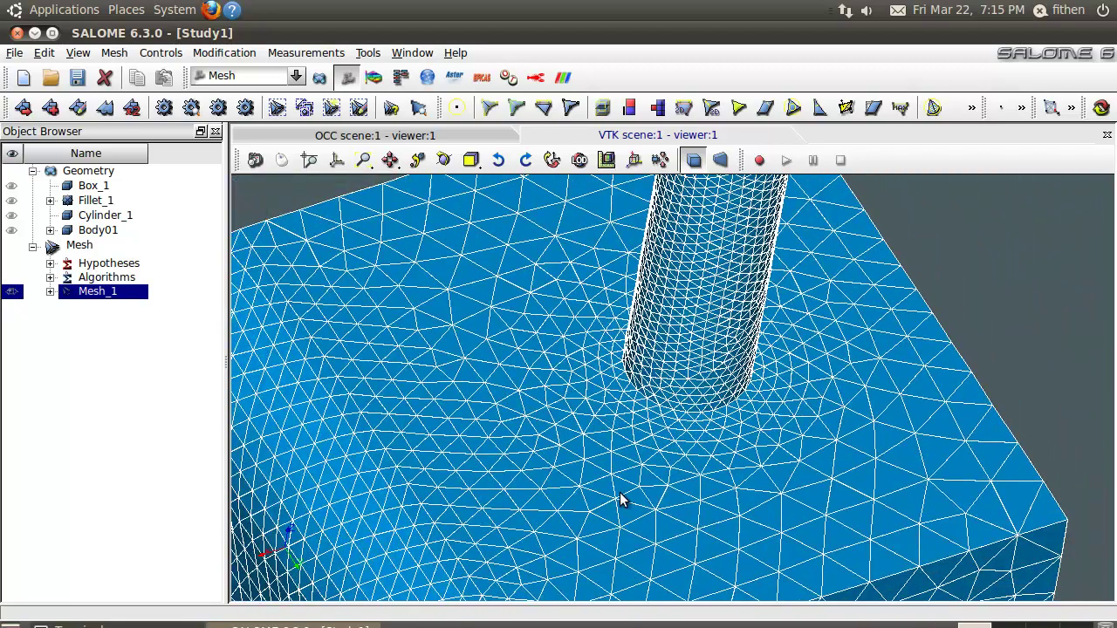
{"action": "scroll", "coordinate": [620, 499], "scroll_direction": "down", "scroll_amount": 5}
{"action": "left_click_drag", "start_coordinate": [616, 506], "coordinate": [673, 475]}
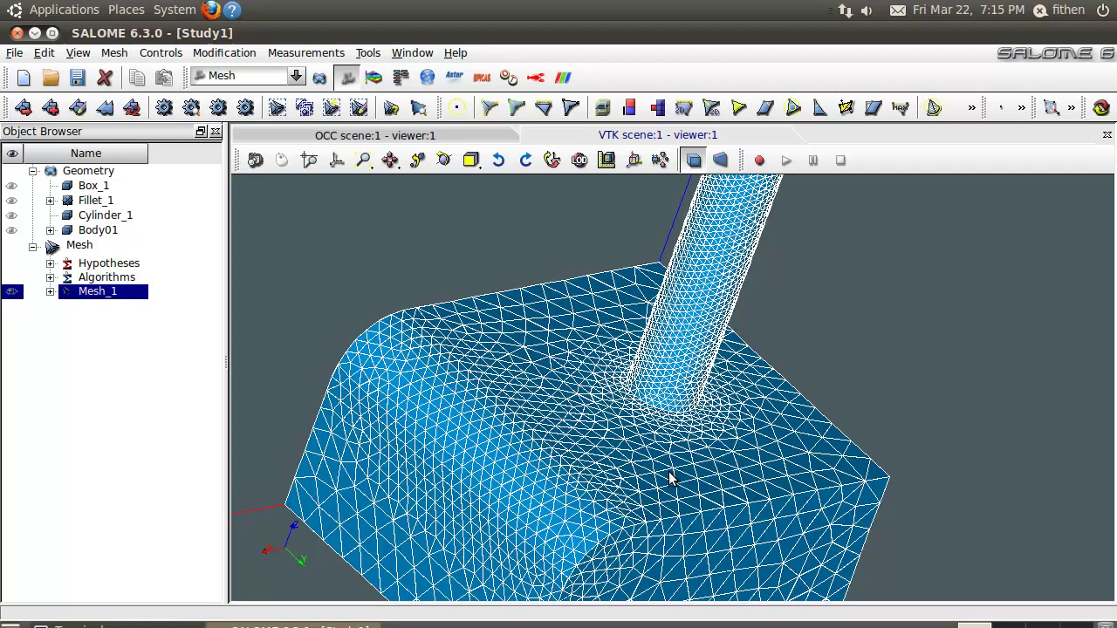